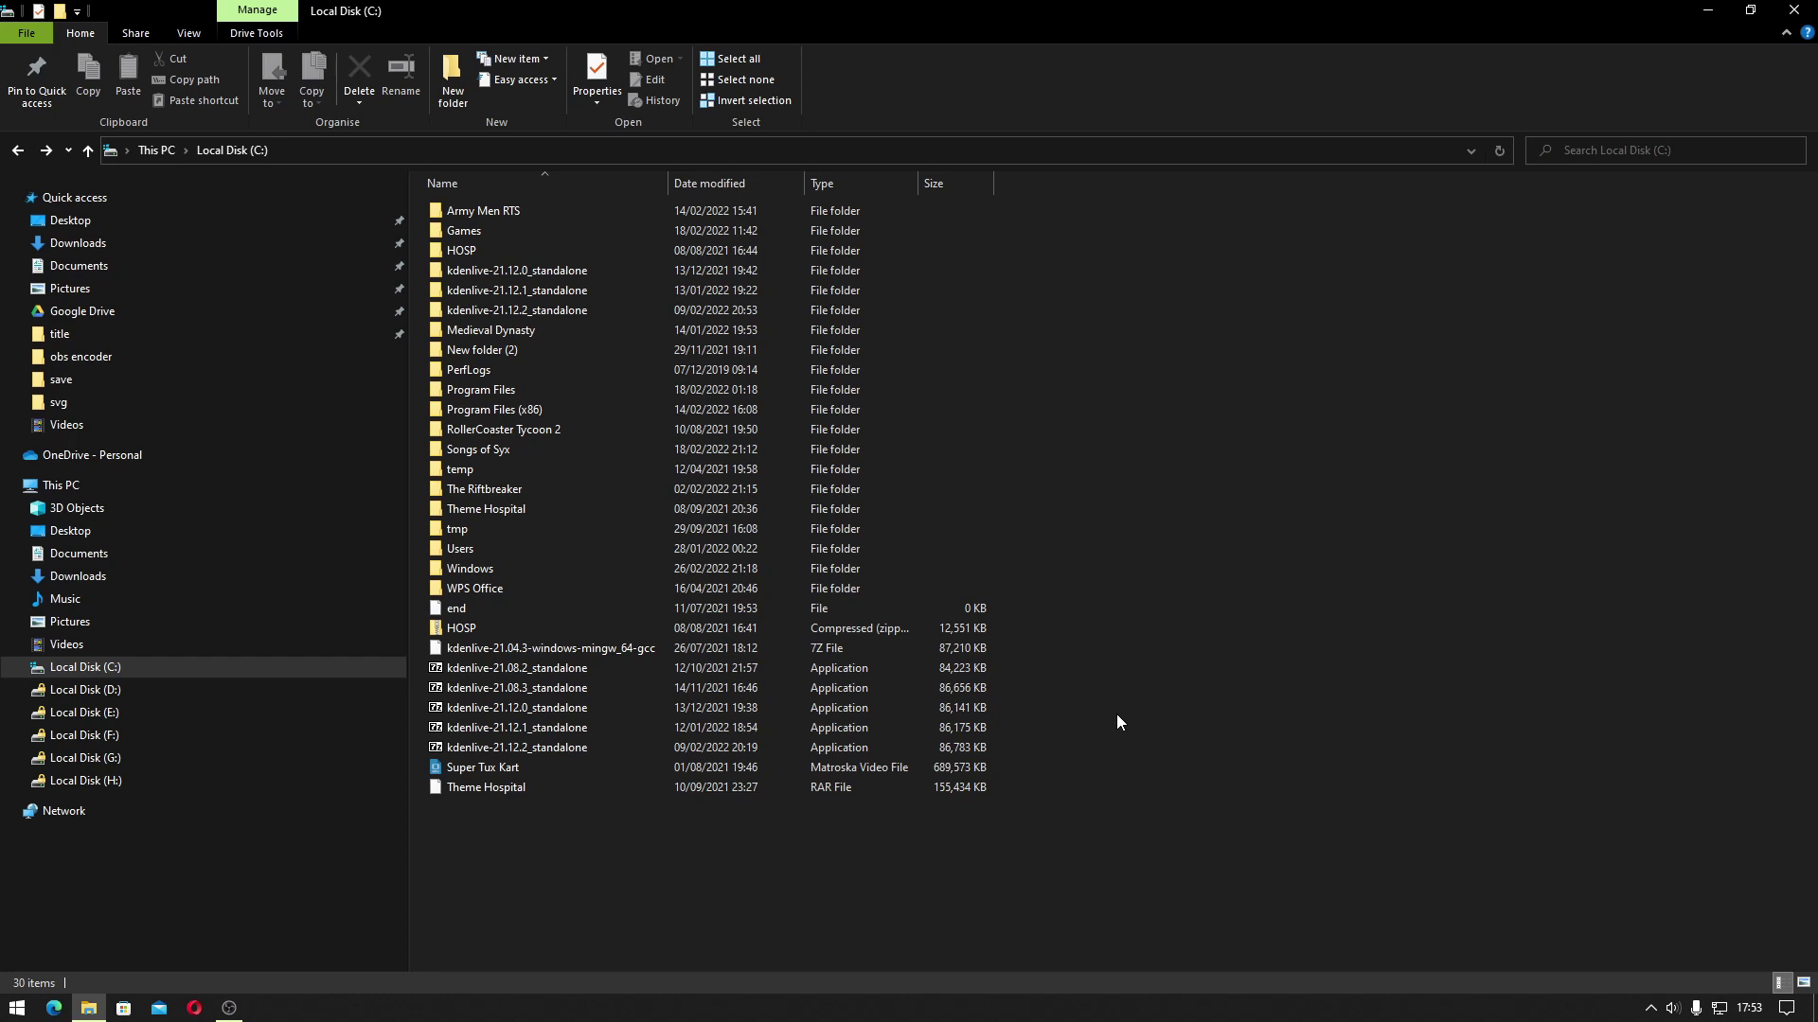
Start GeForce Experience as administrator and open the details page of Genshin Impact
key(super)
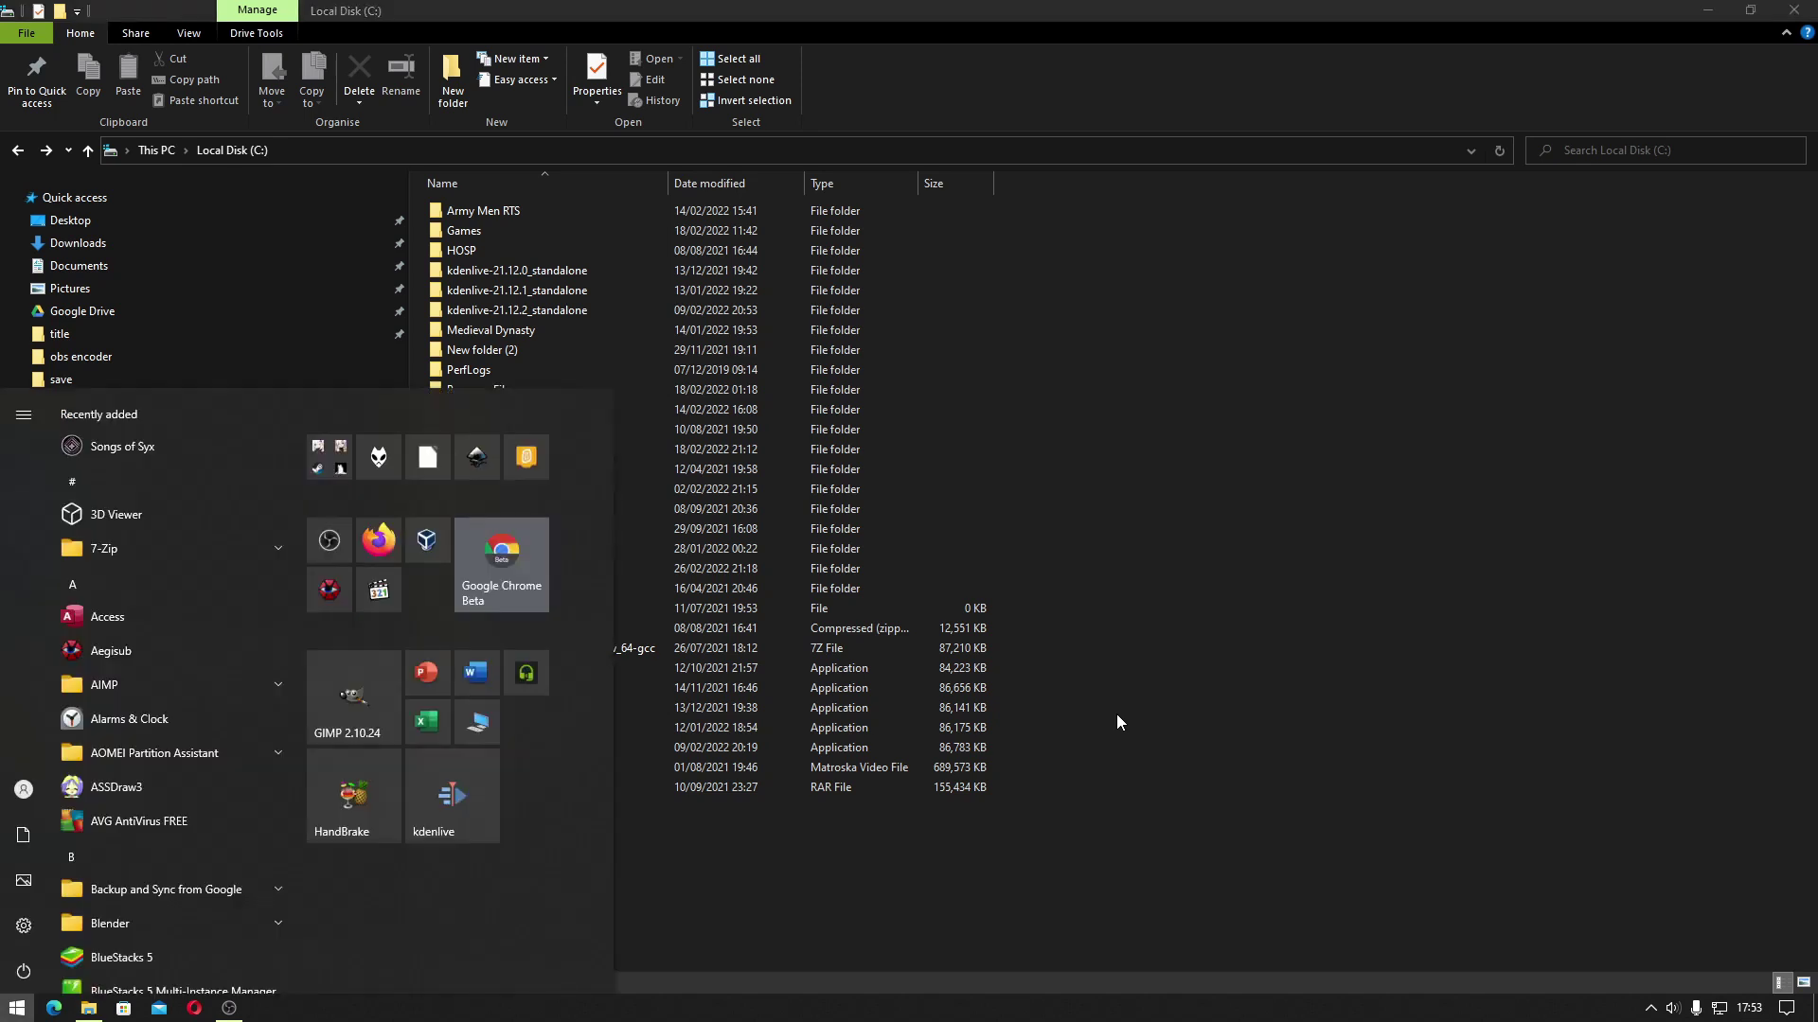
text(gefo)
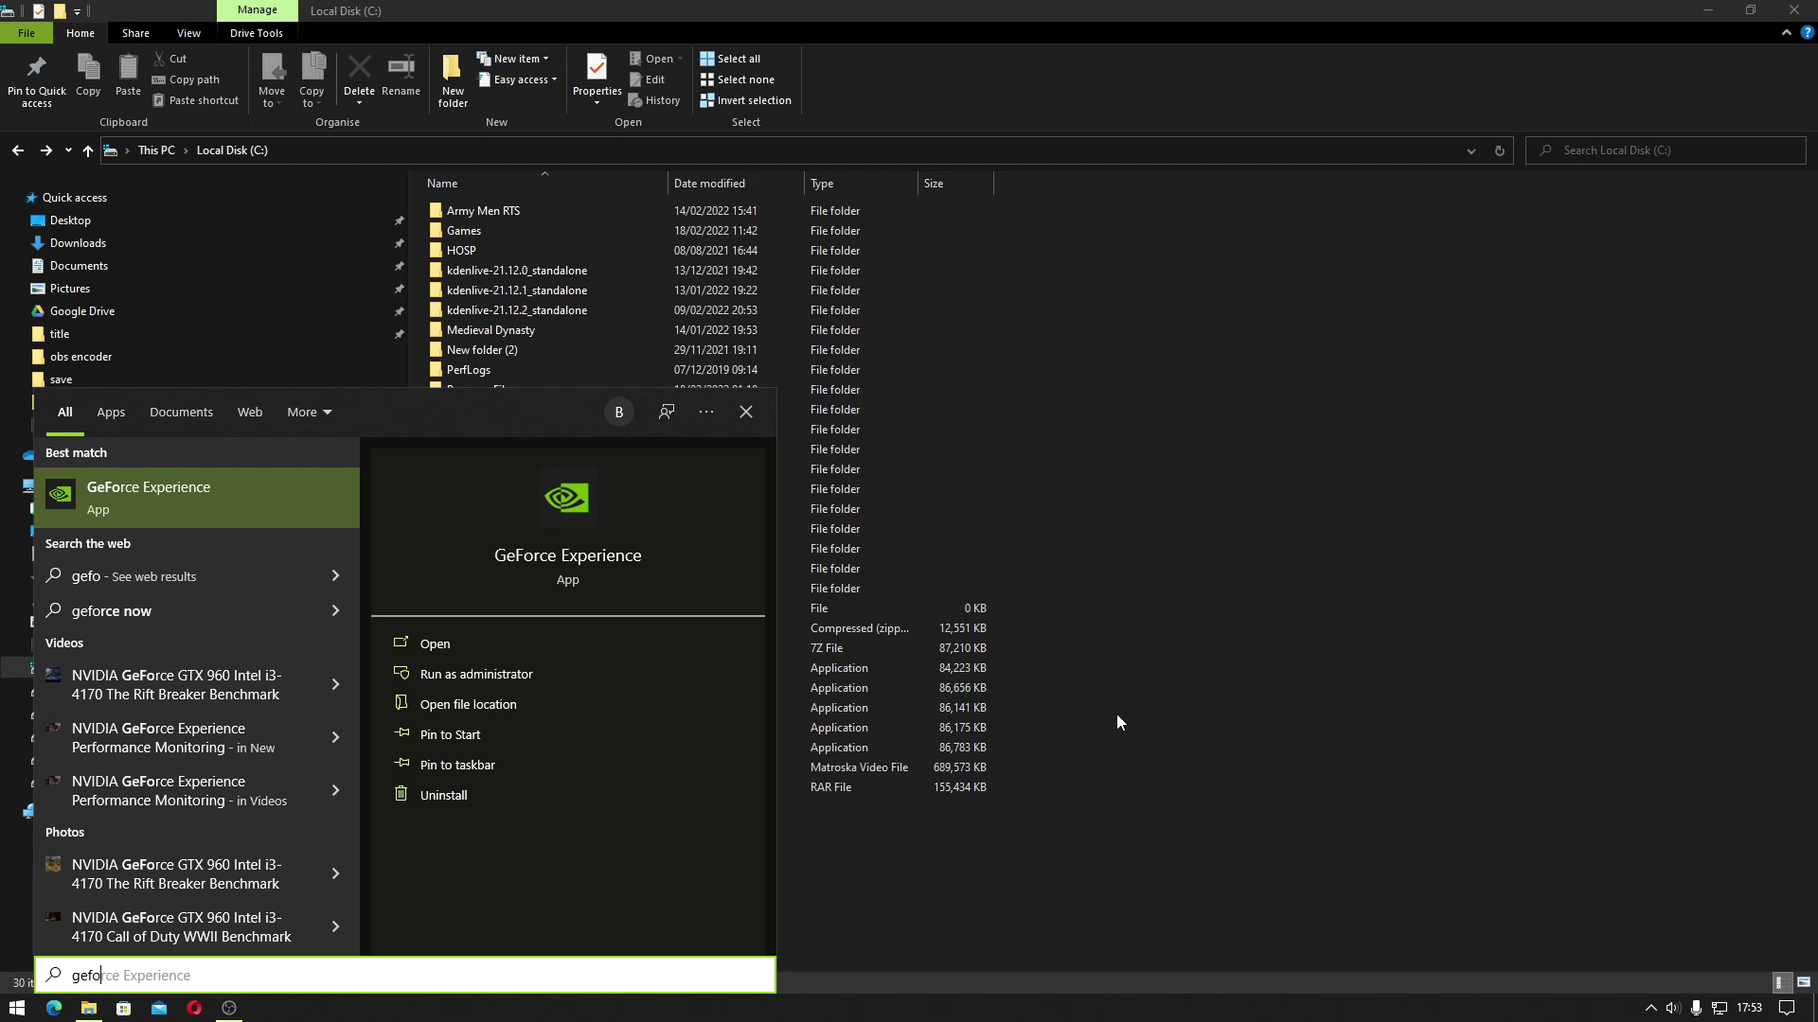
click(667, 679)
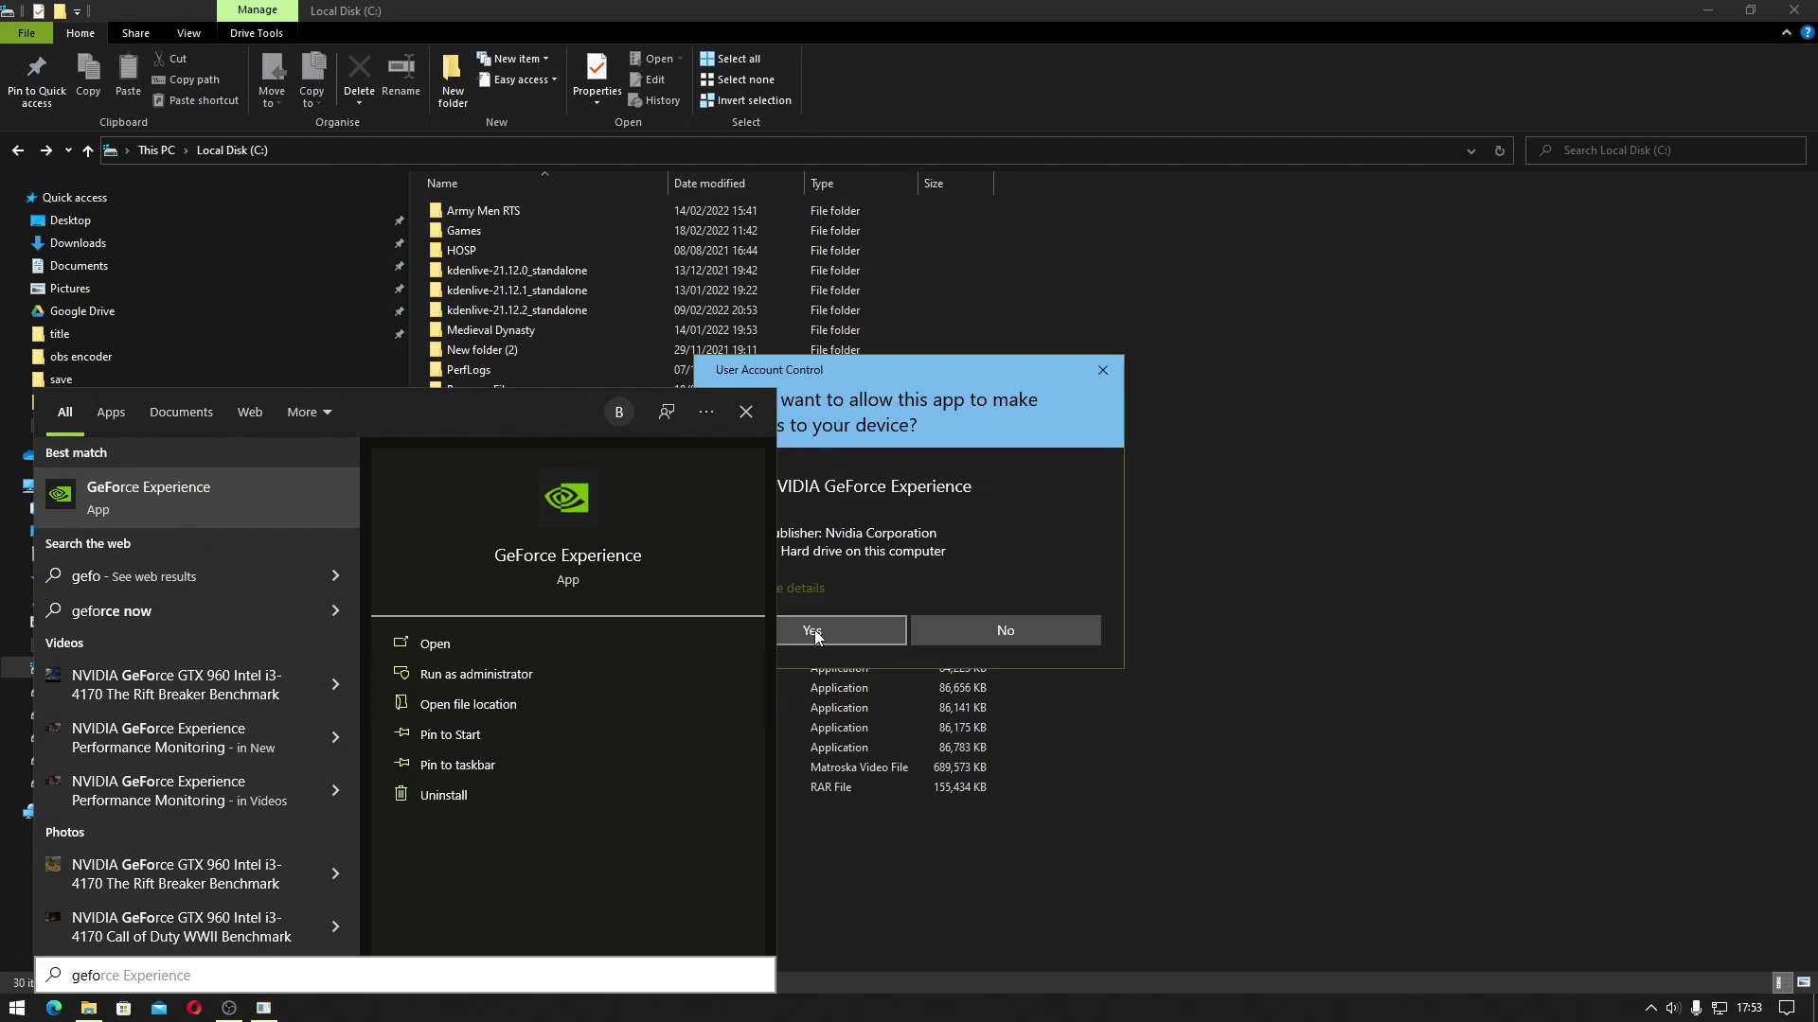
click(815, 628)
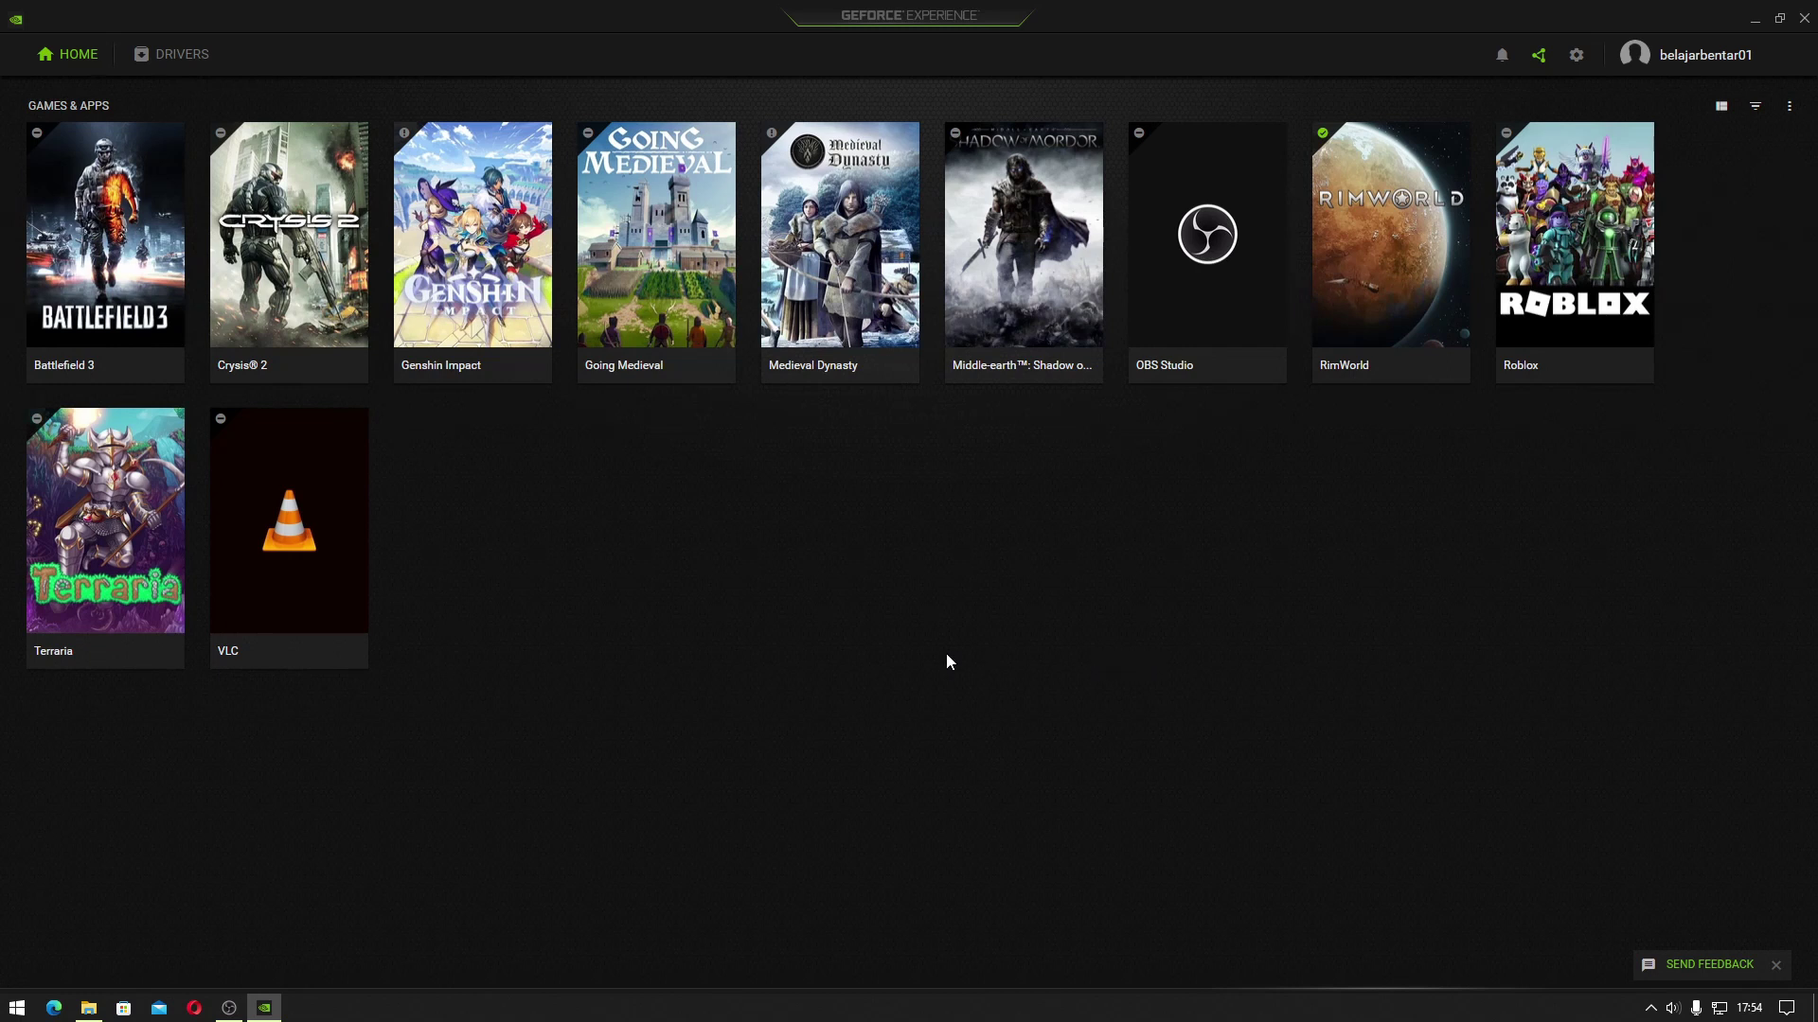
click(486, 263)
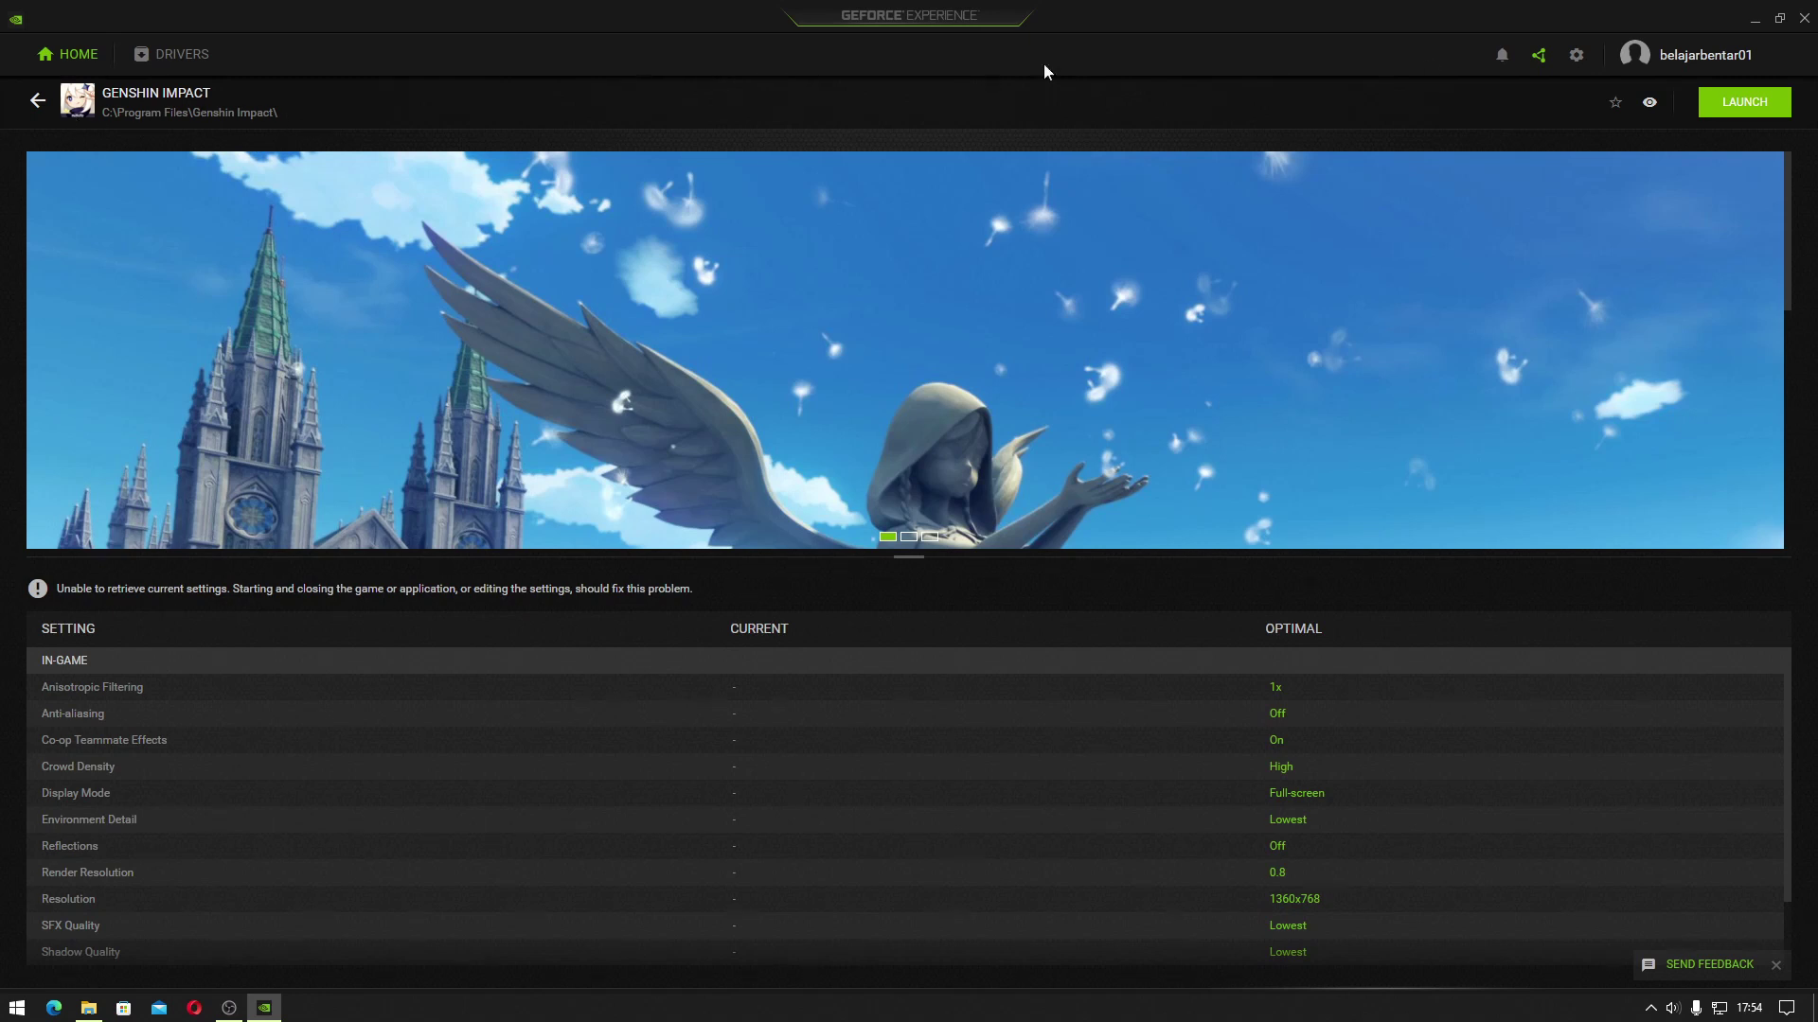
In the Games & Apps settings, remove the scan locations C:\Games, C:\Program Files and C:\Program Files (x86)
click(1578, 57)
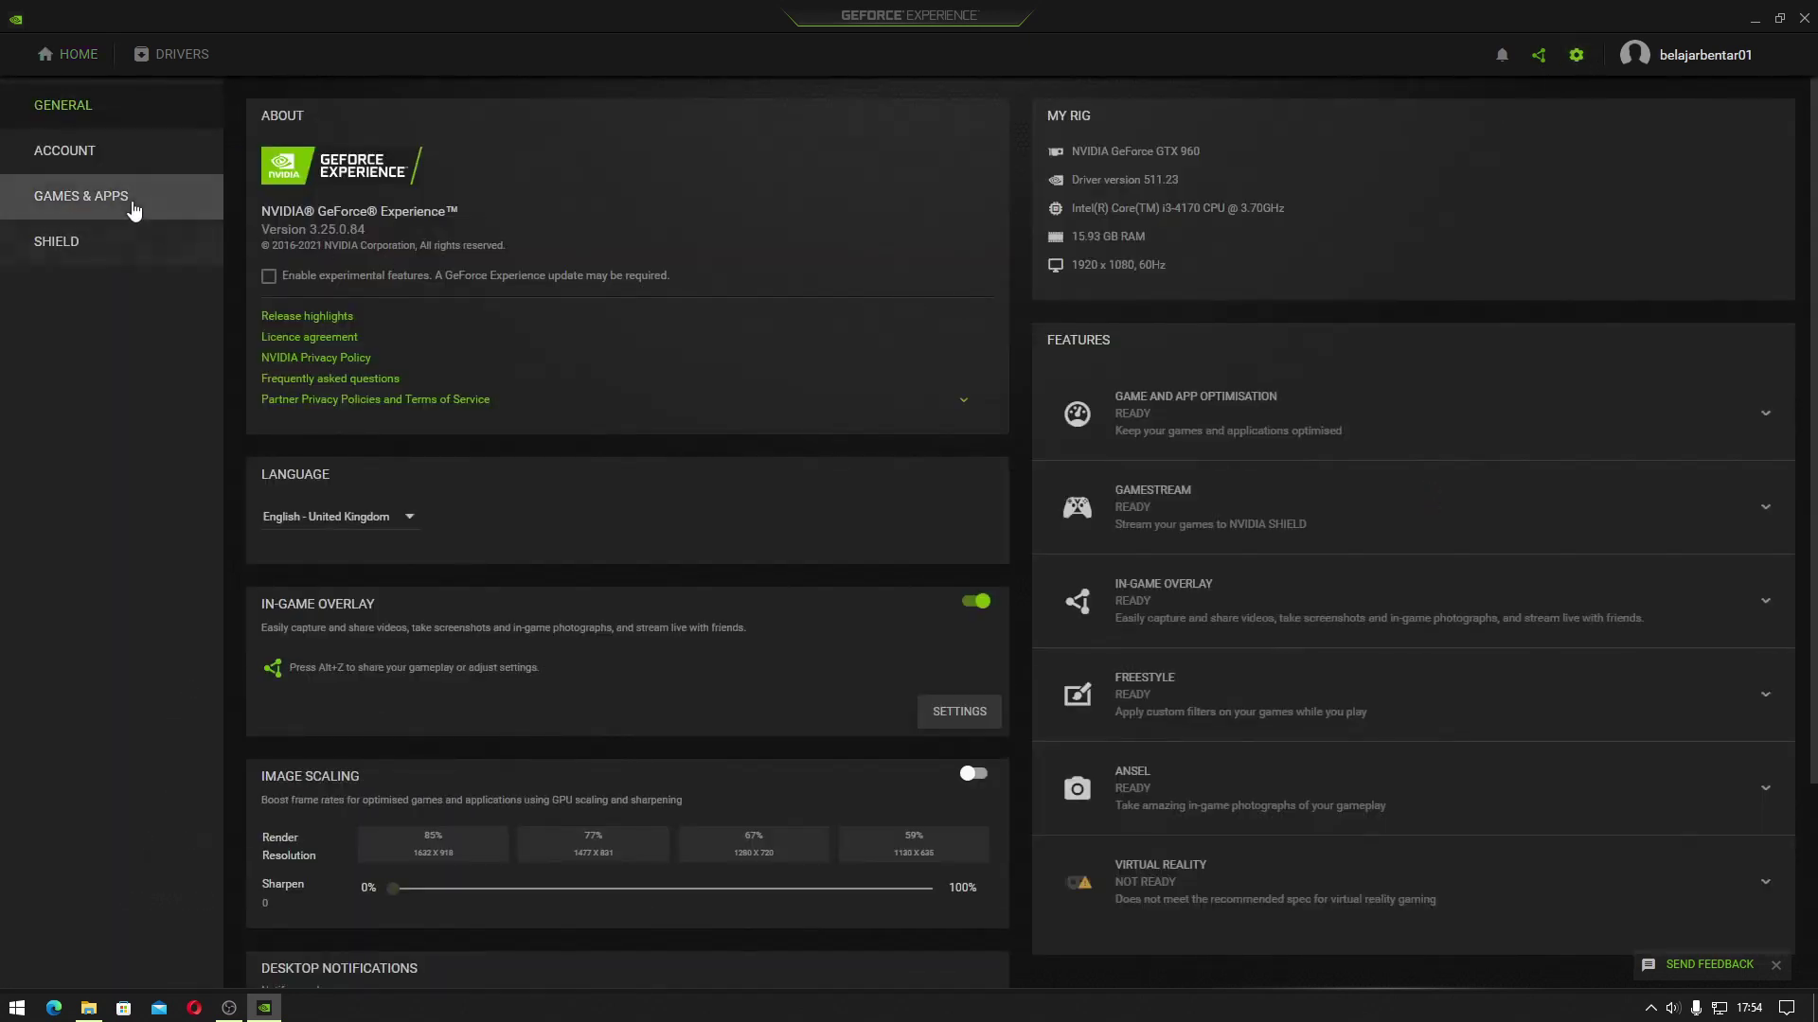
click(81, 196)
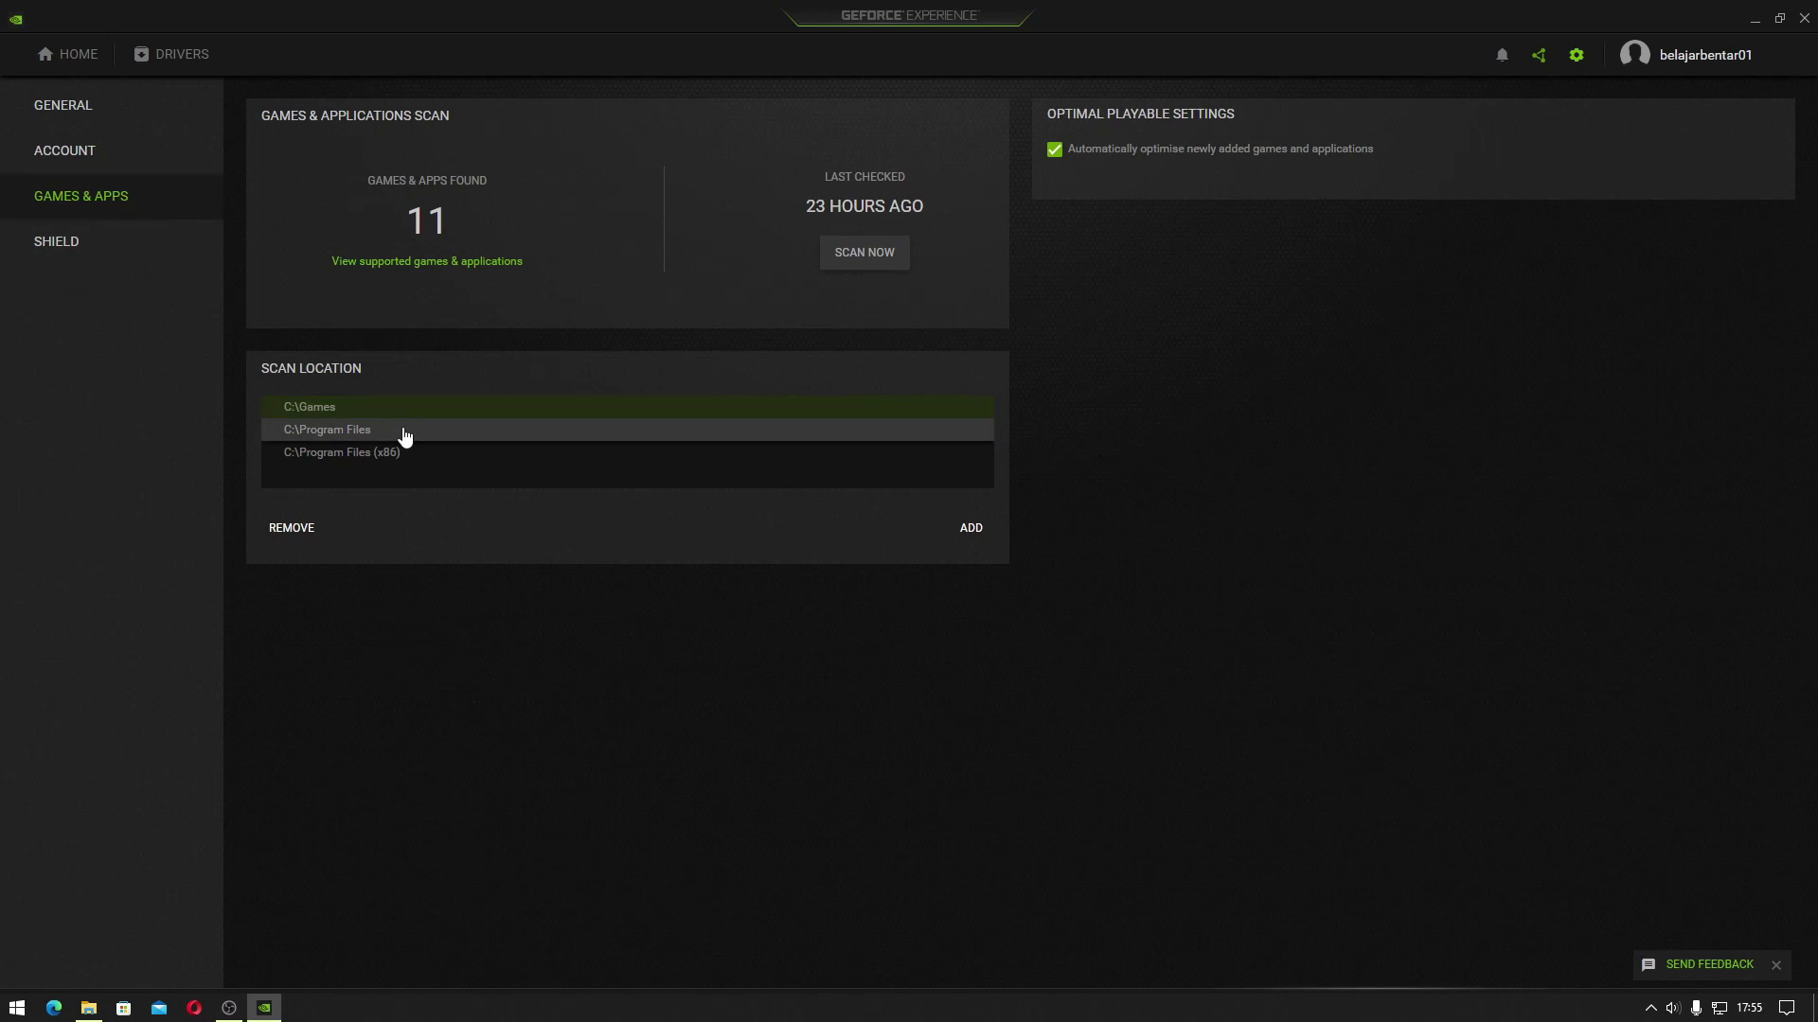
click(301, 530)
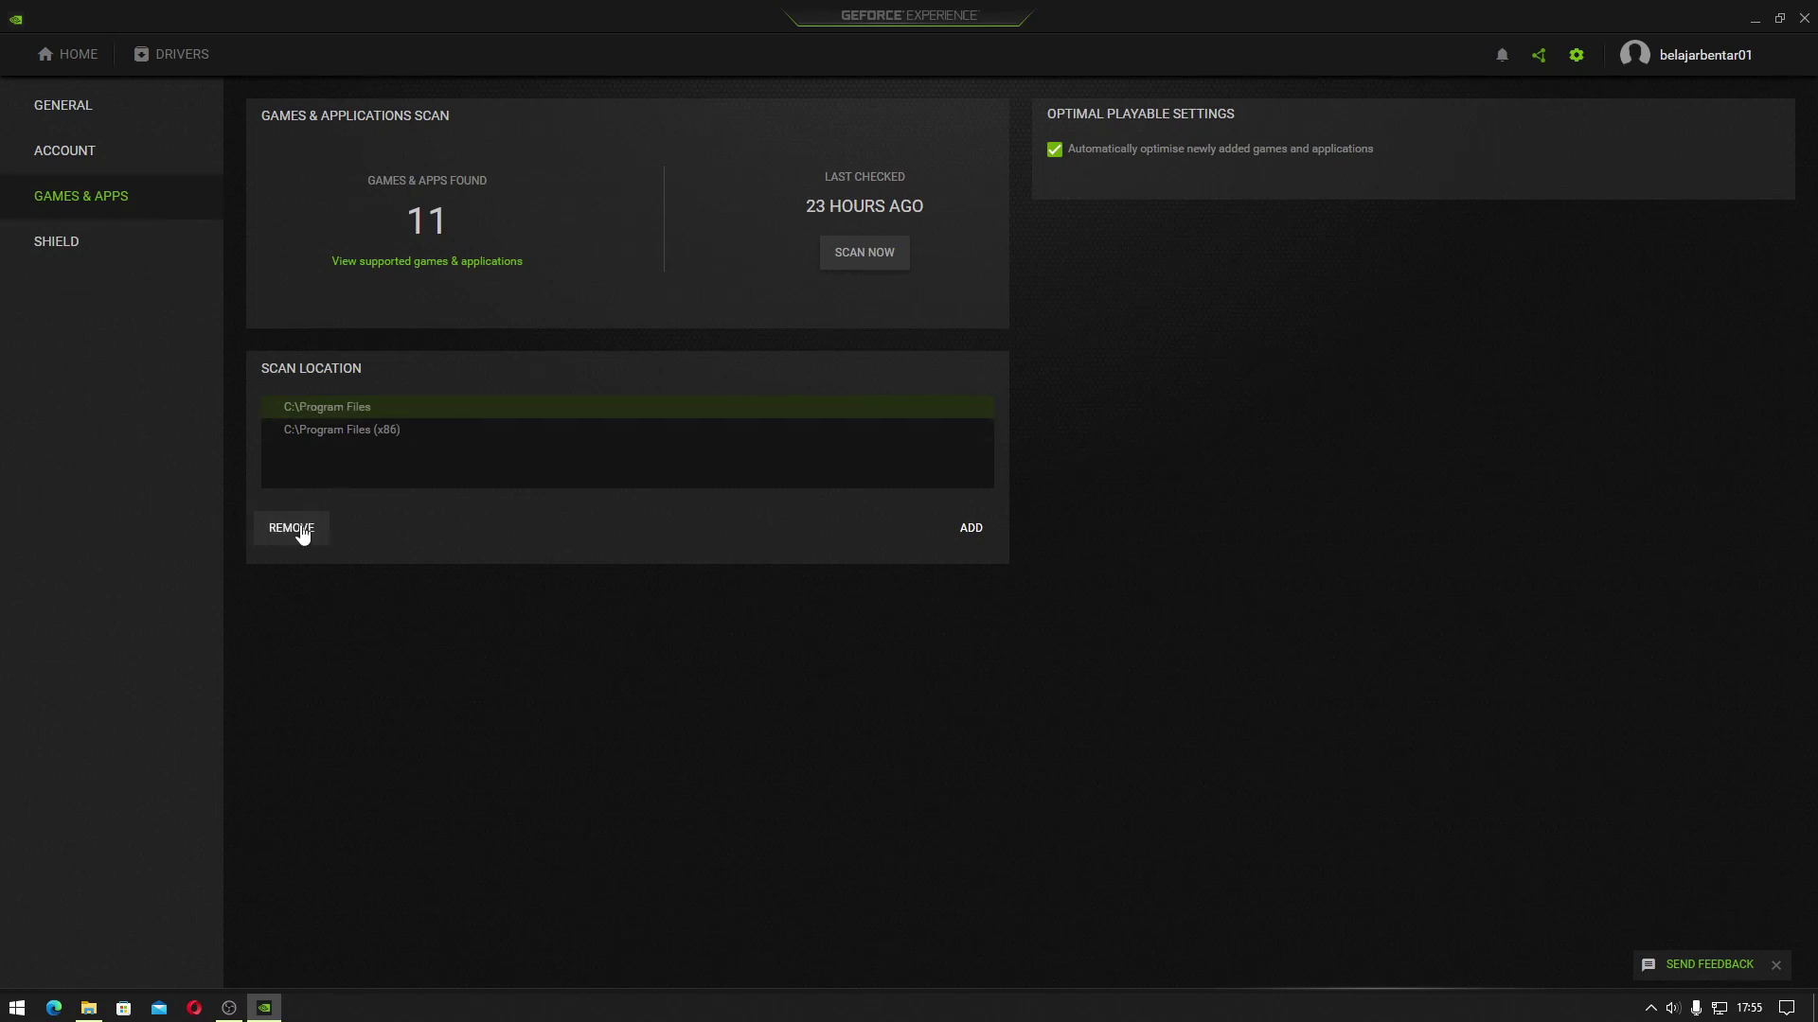
click(301, 530)
click(301, 531)
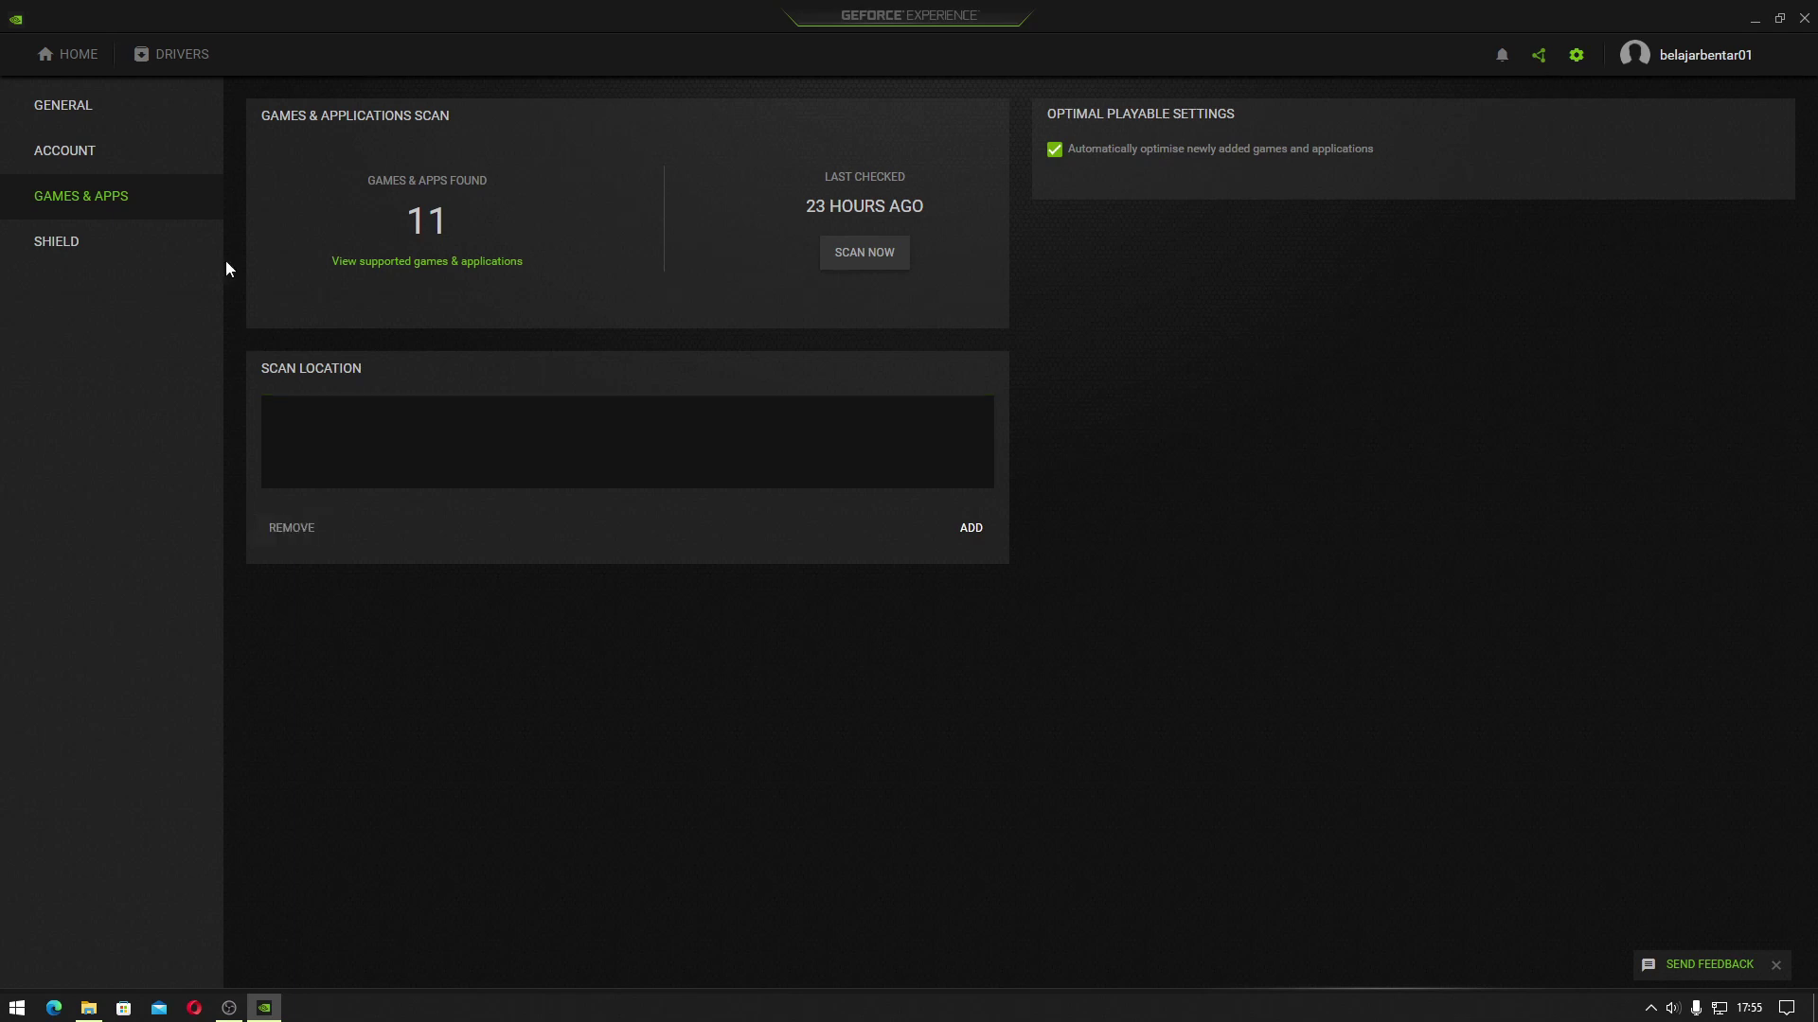
Check Genshin Impact's install path, and in File Explorer open C:\Program Files in a second window beside the C: drive window
click(71, 55)
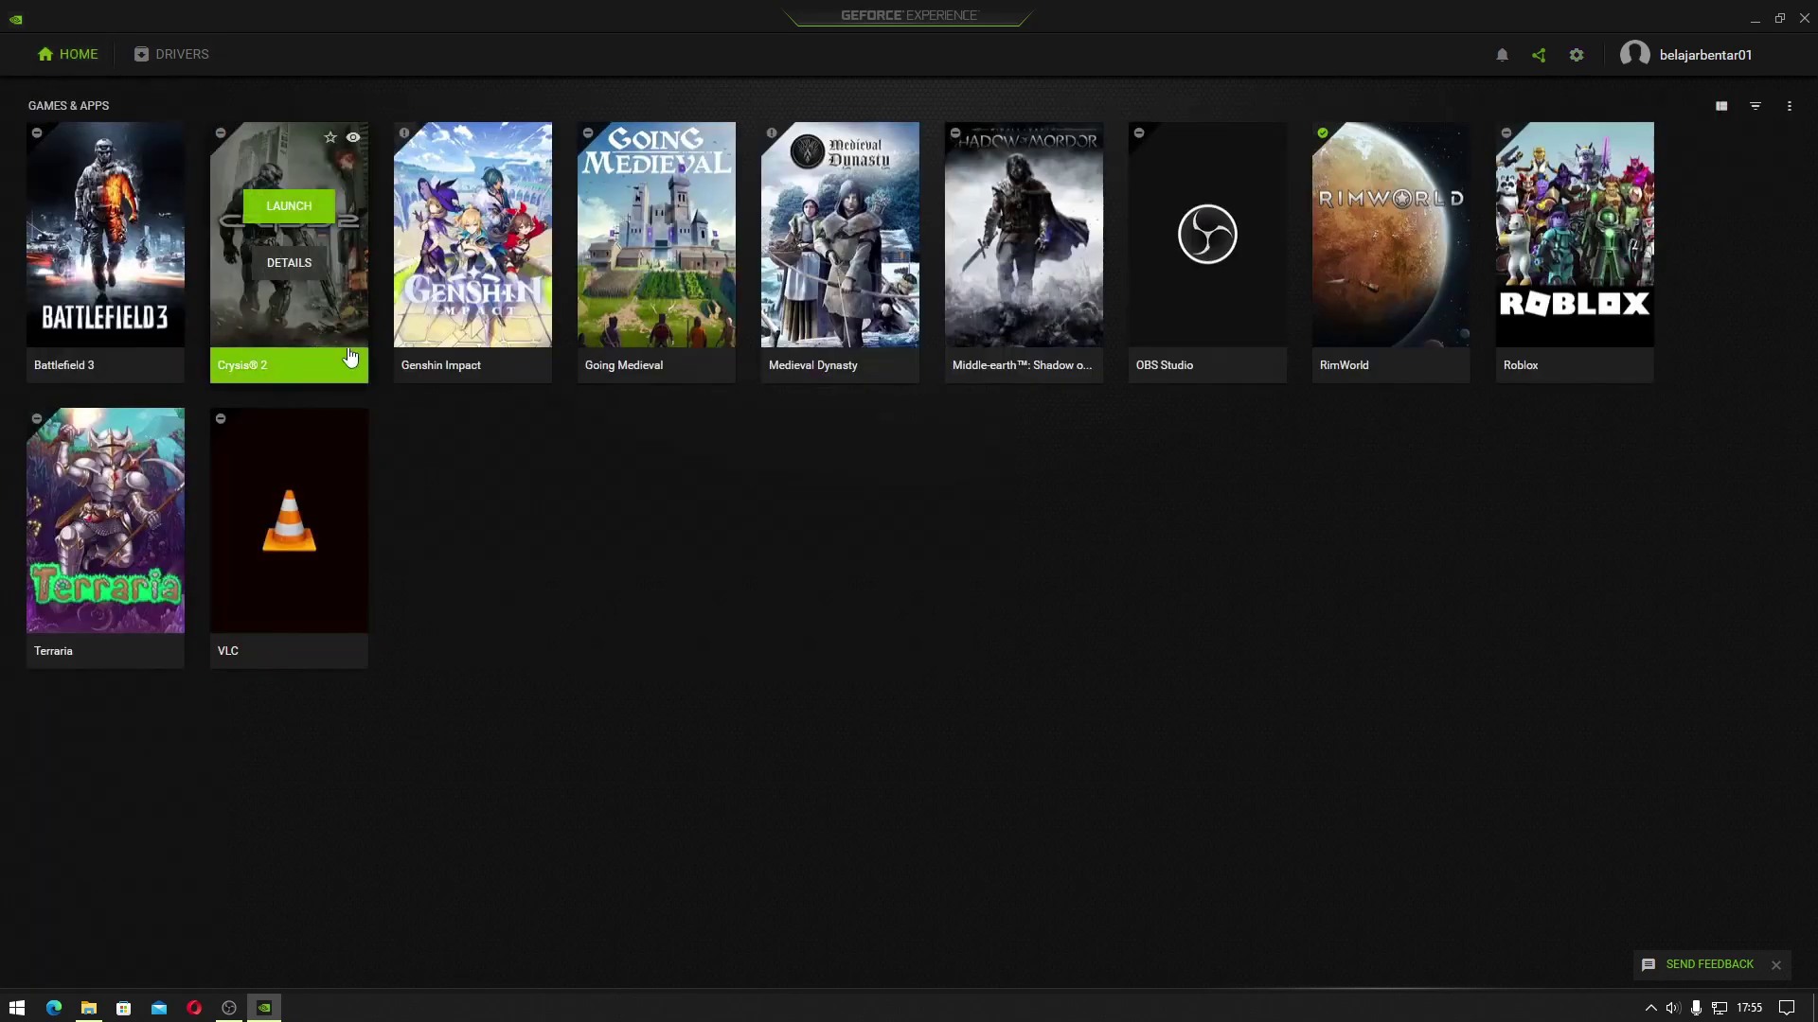
click(458, 263)
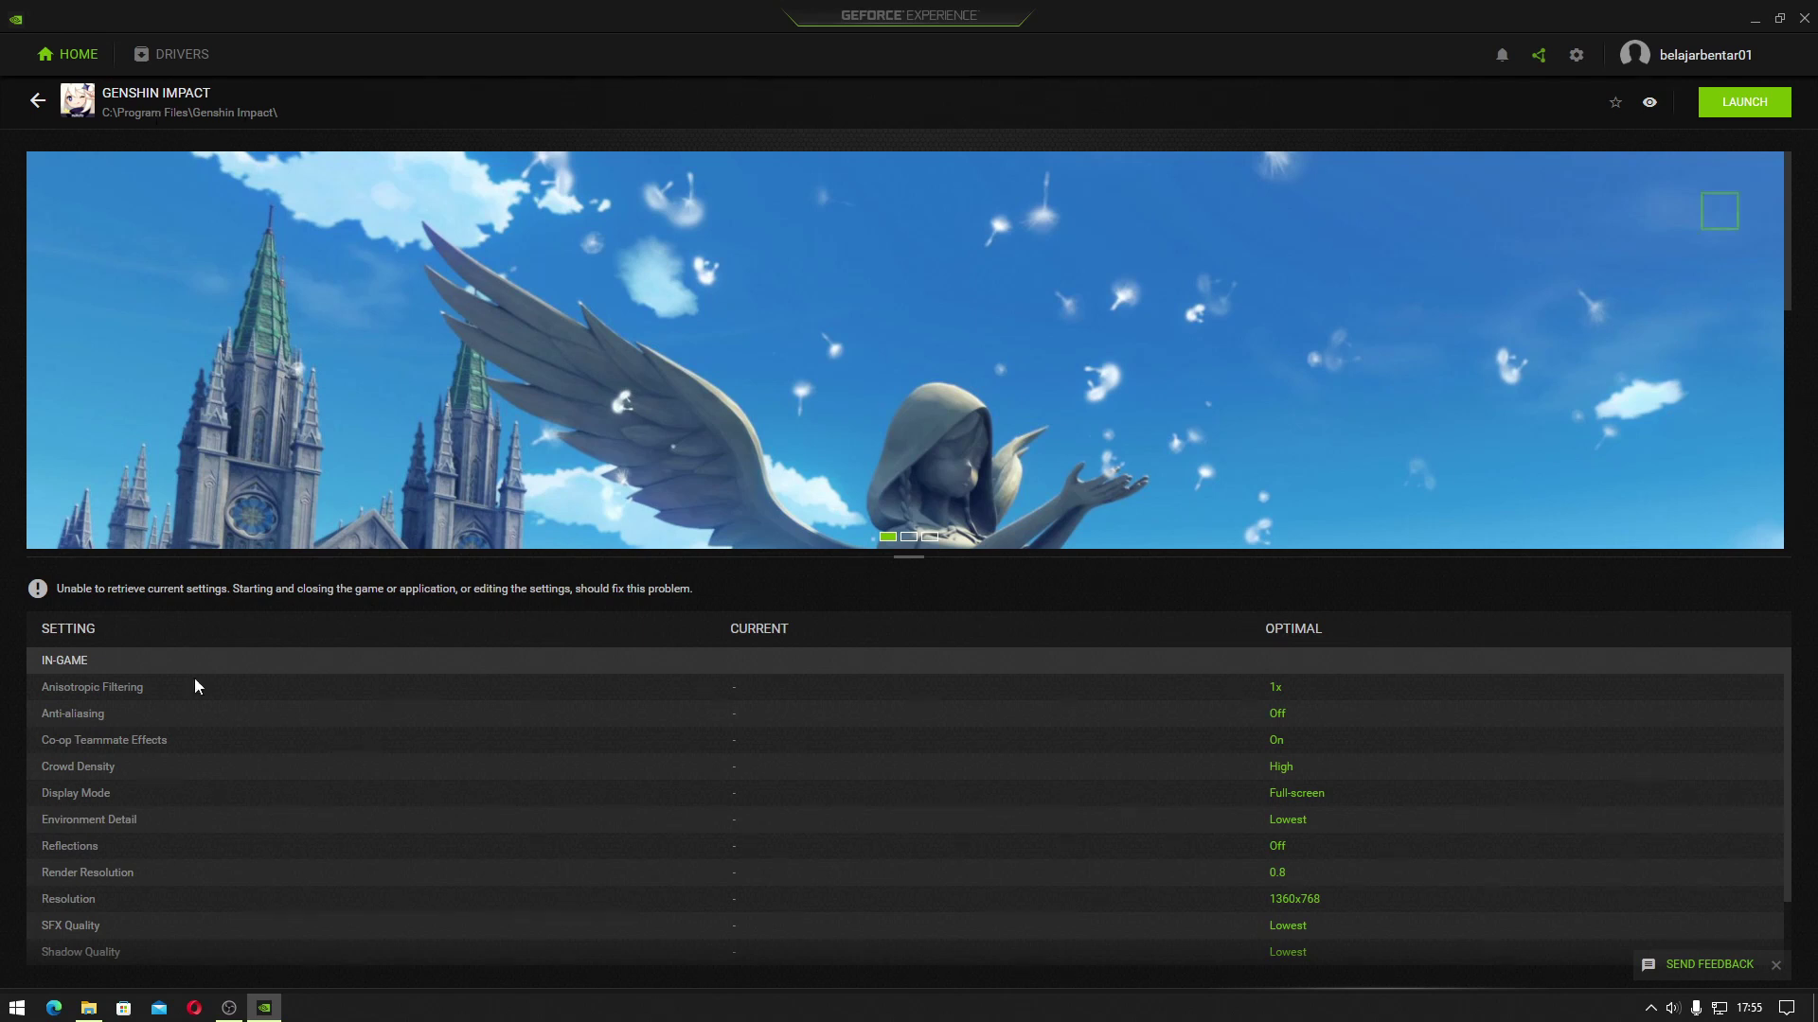
click(88, 1007)
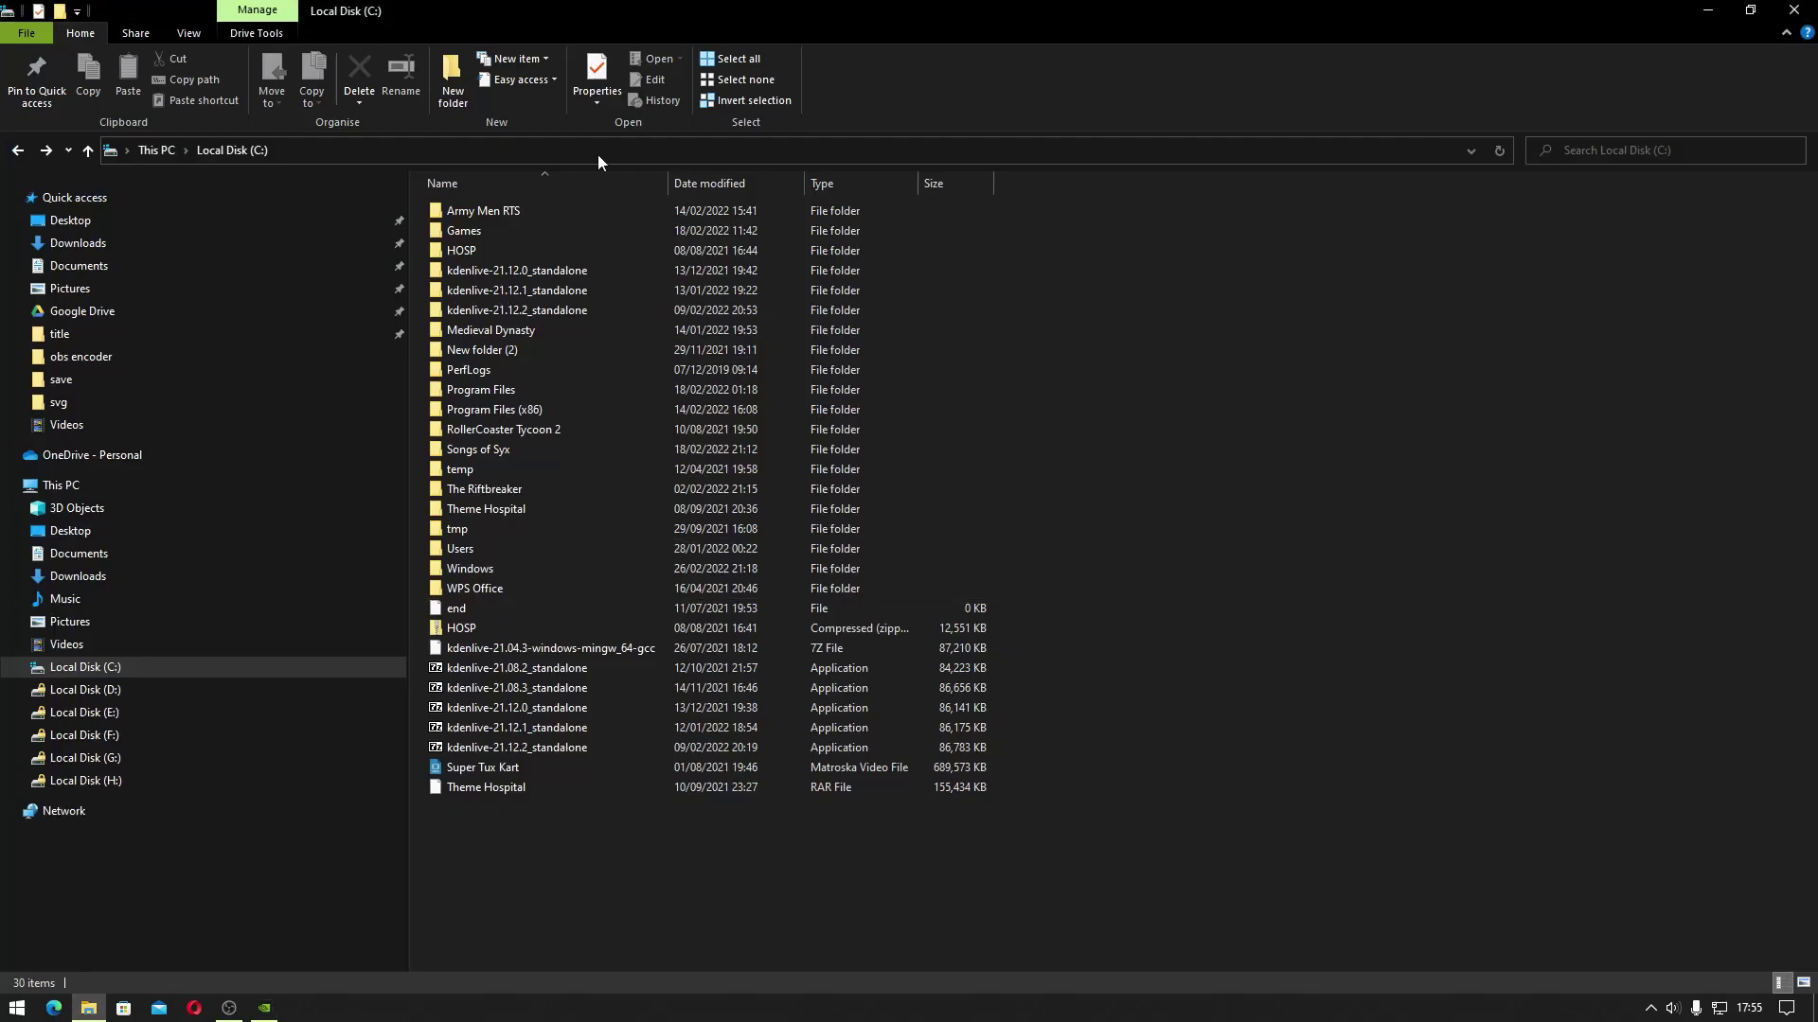
middle_click(85, 1004)
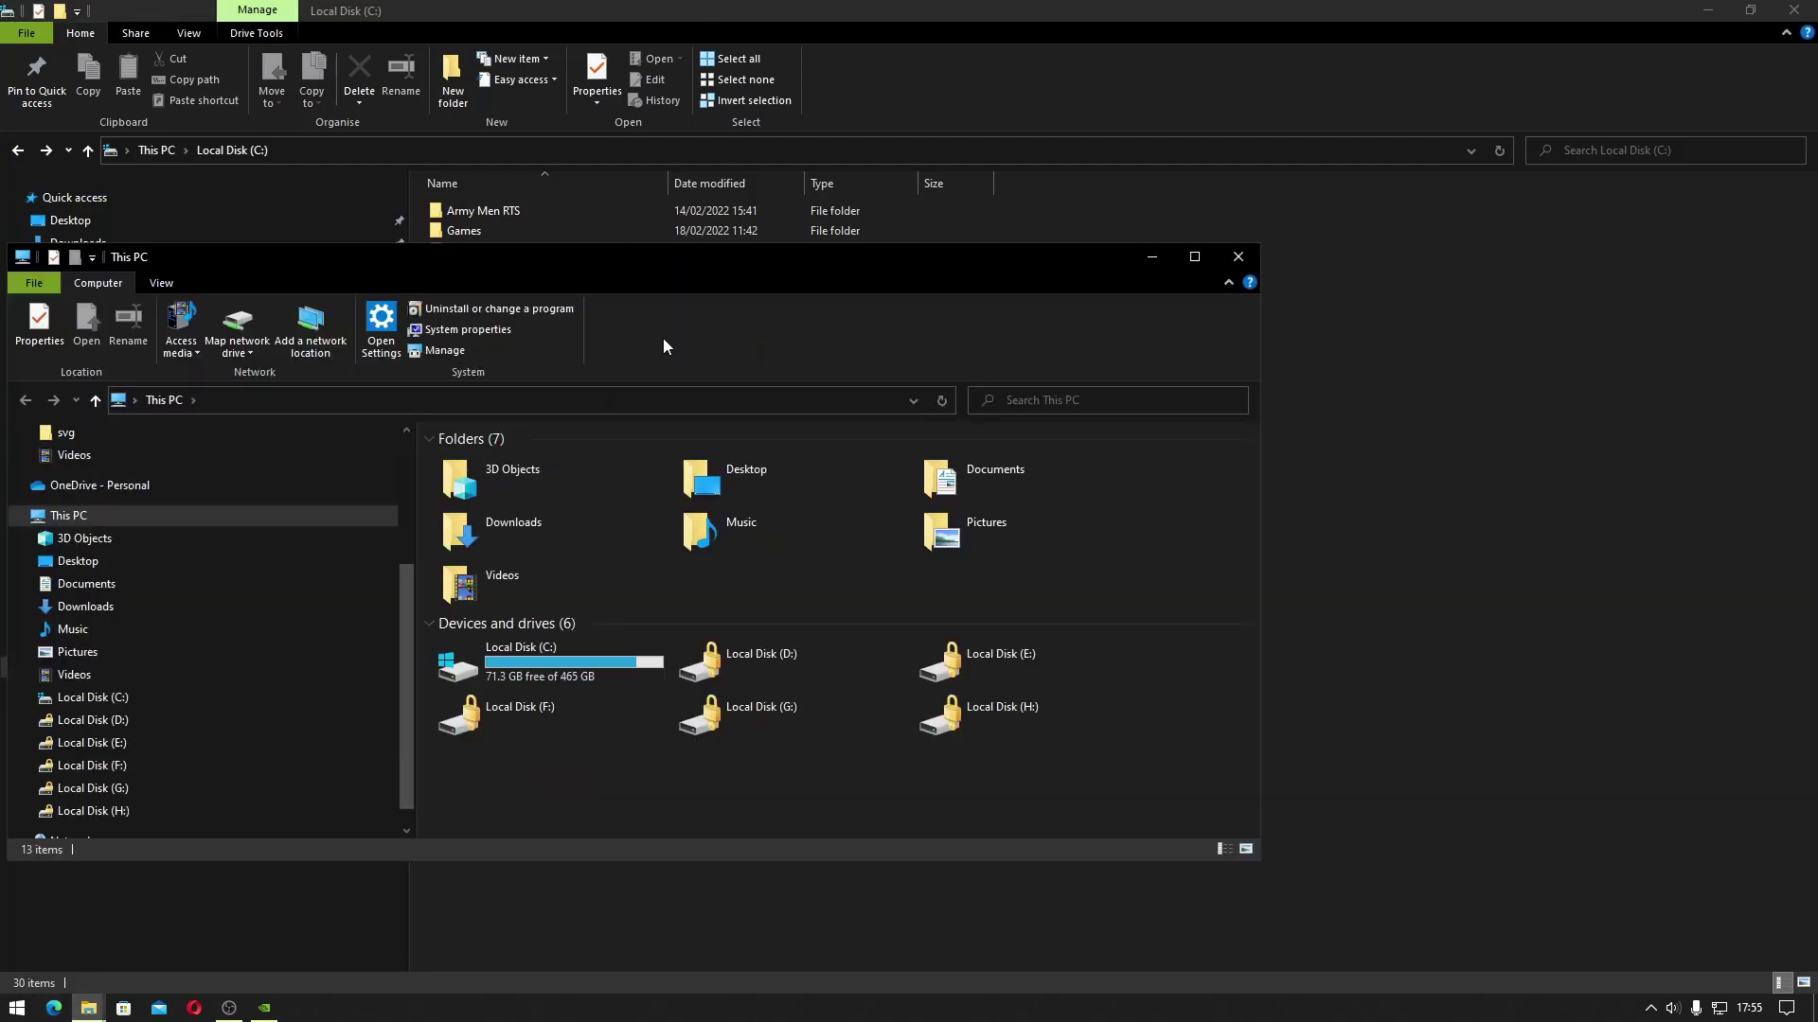
drag(676, 275, 1813, 284)
click(445, 383)
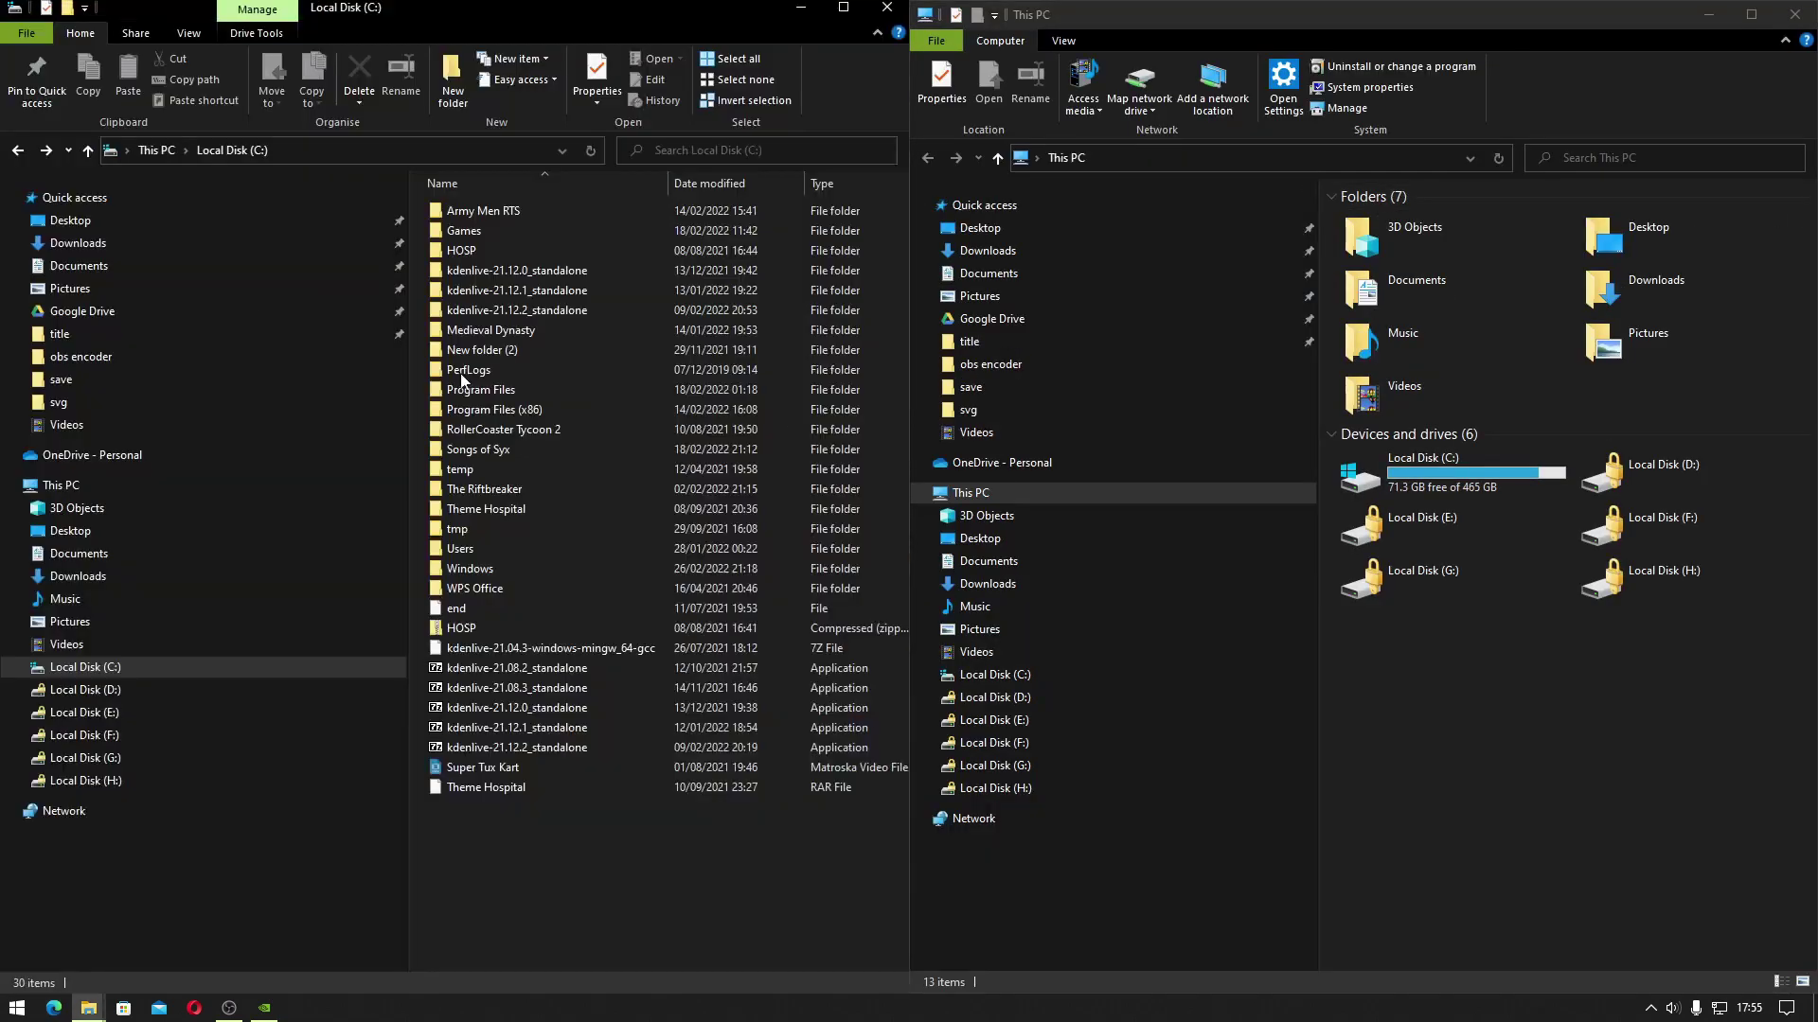
double_click(1469, 468)
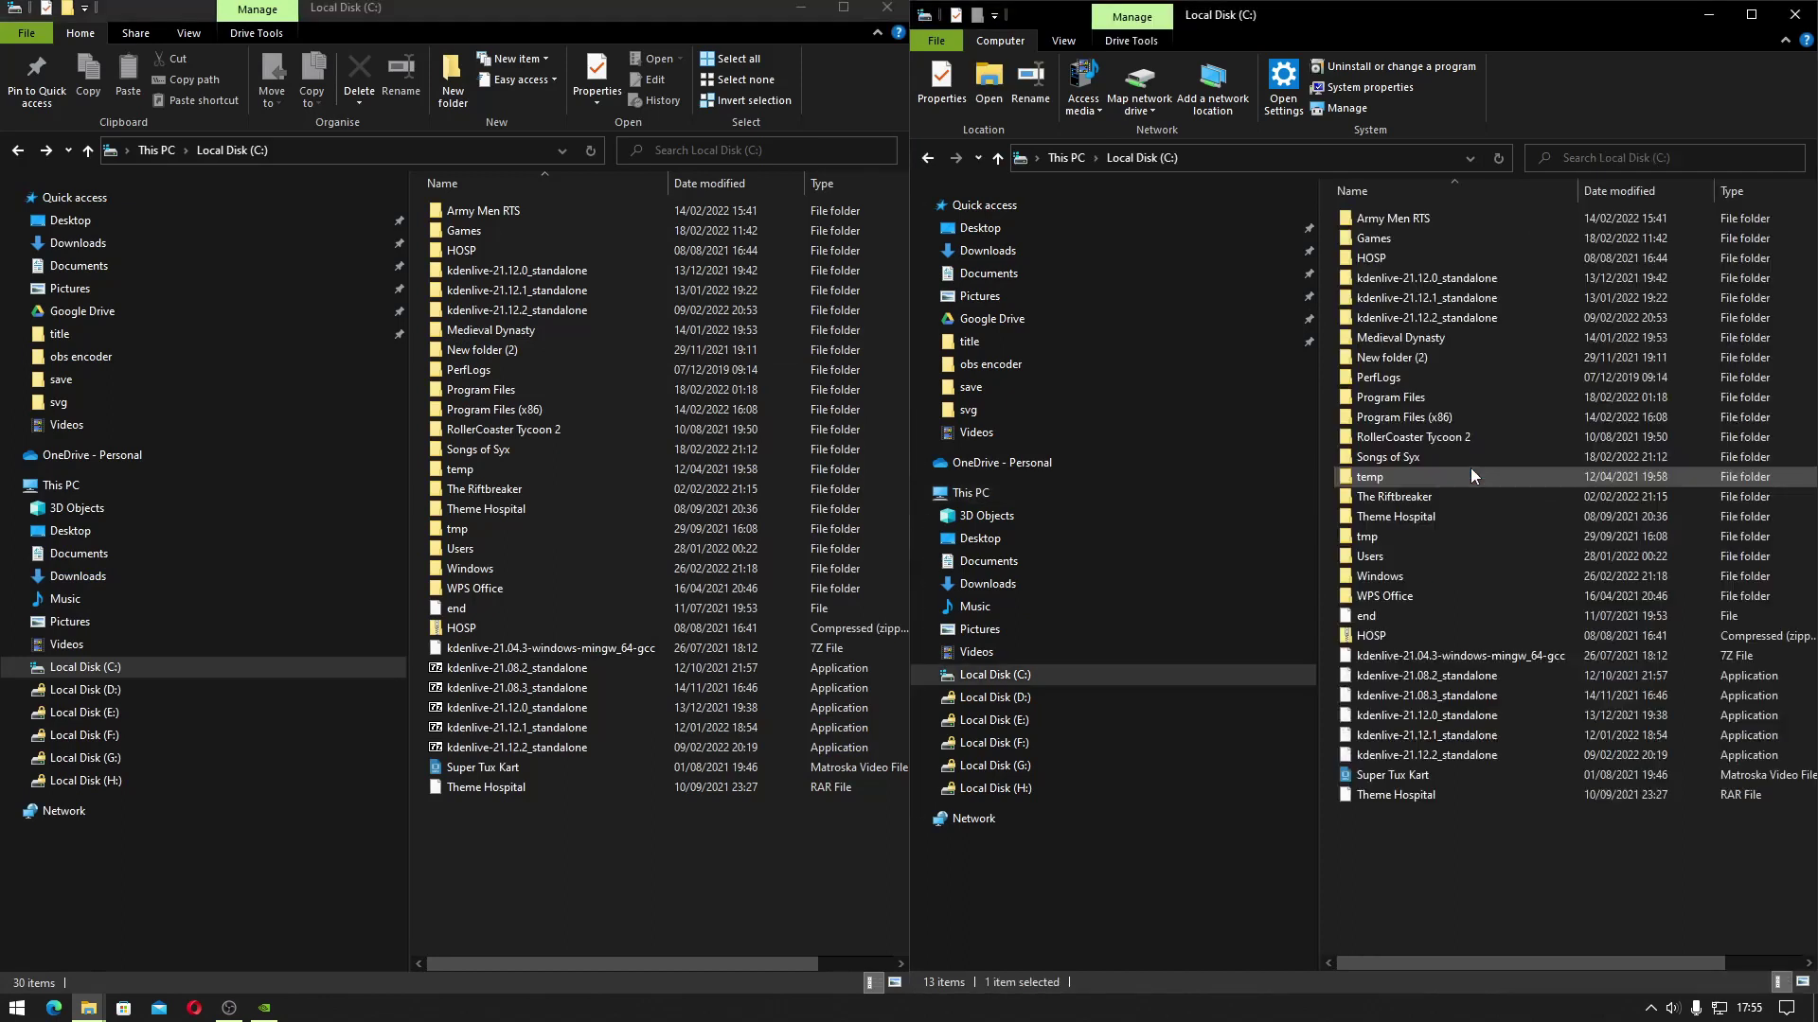
double_click(1417, 401)
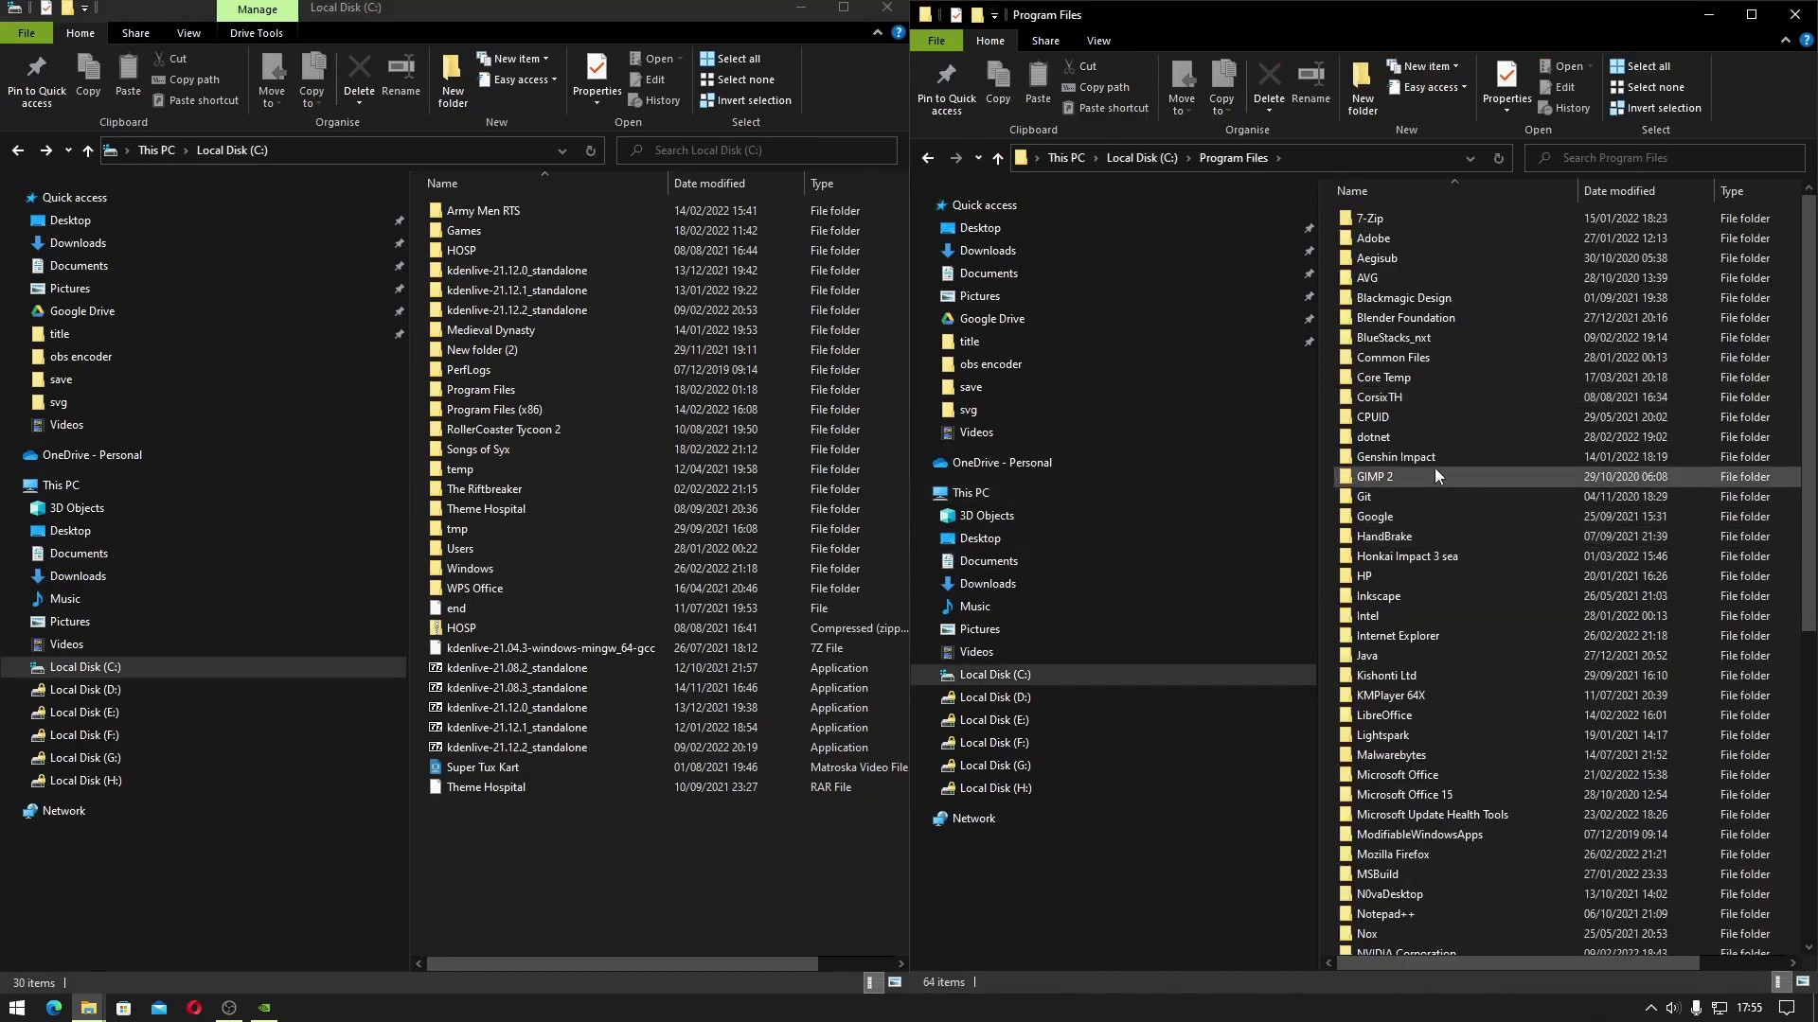
Move the Genshin Impact folder from Program Files to the root of Local Disk (C:)
click(1411, 458)
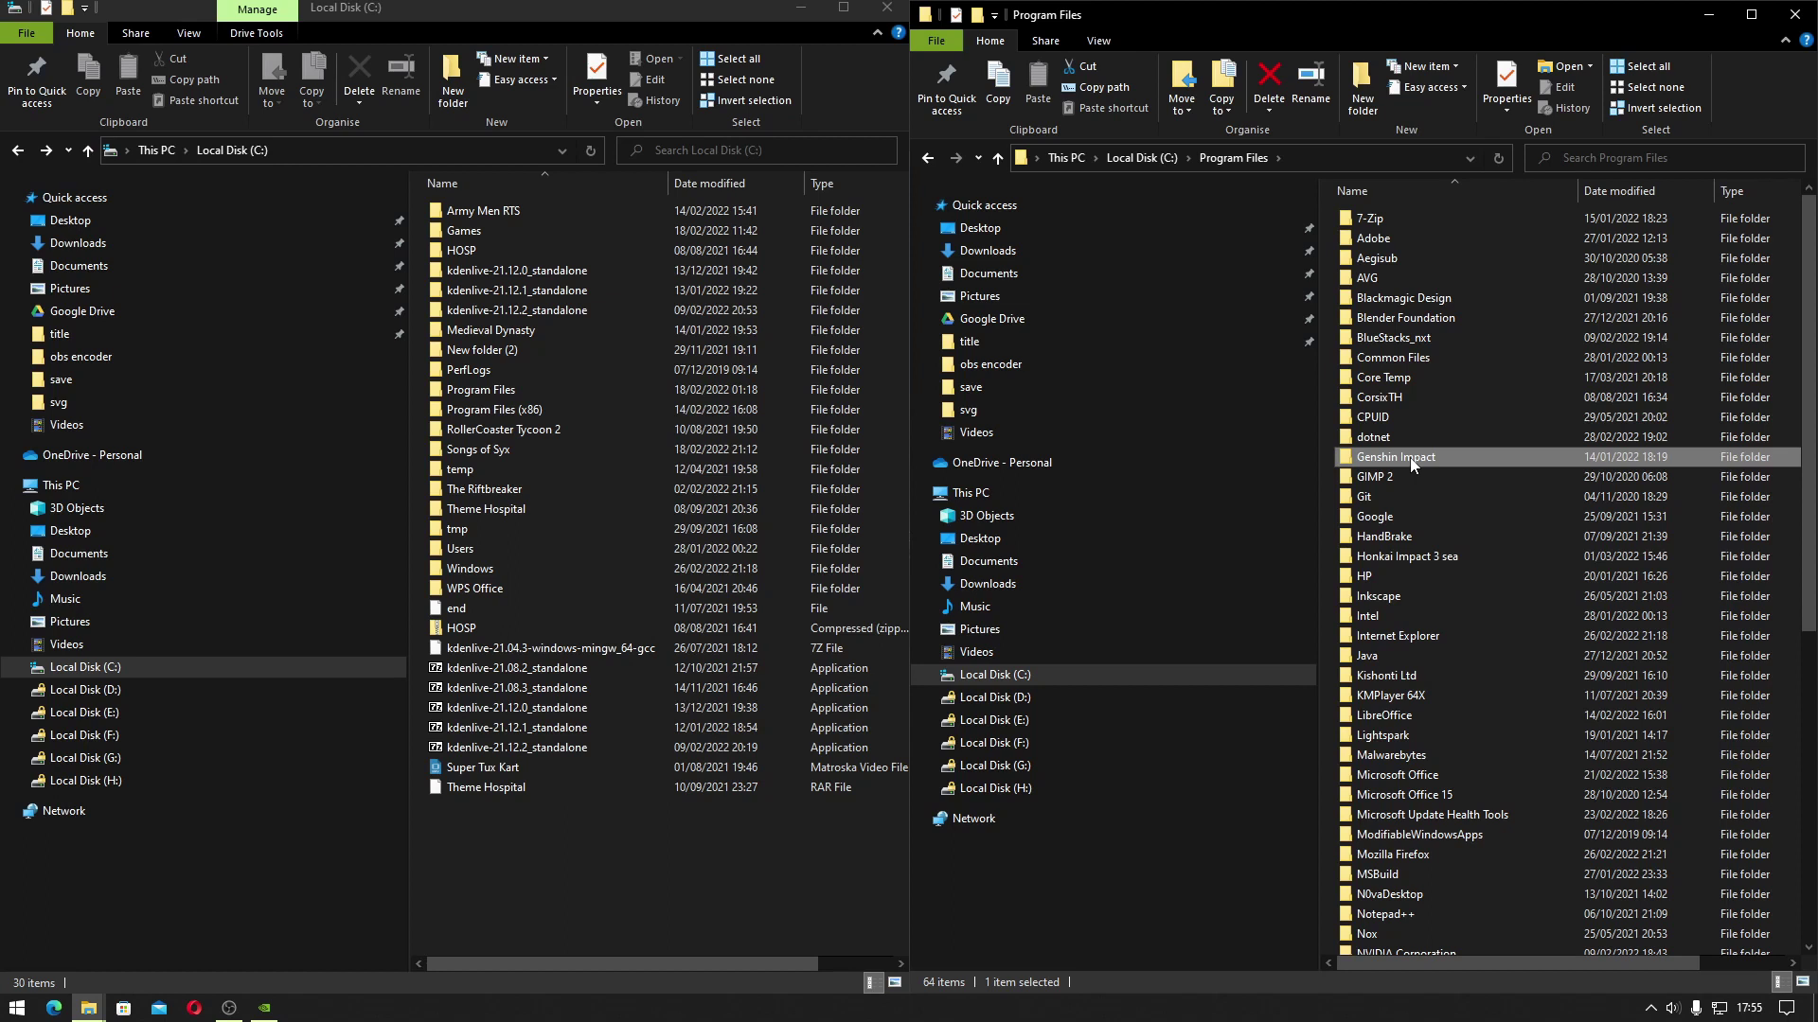
drag(1411, 457, 776, 877)
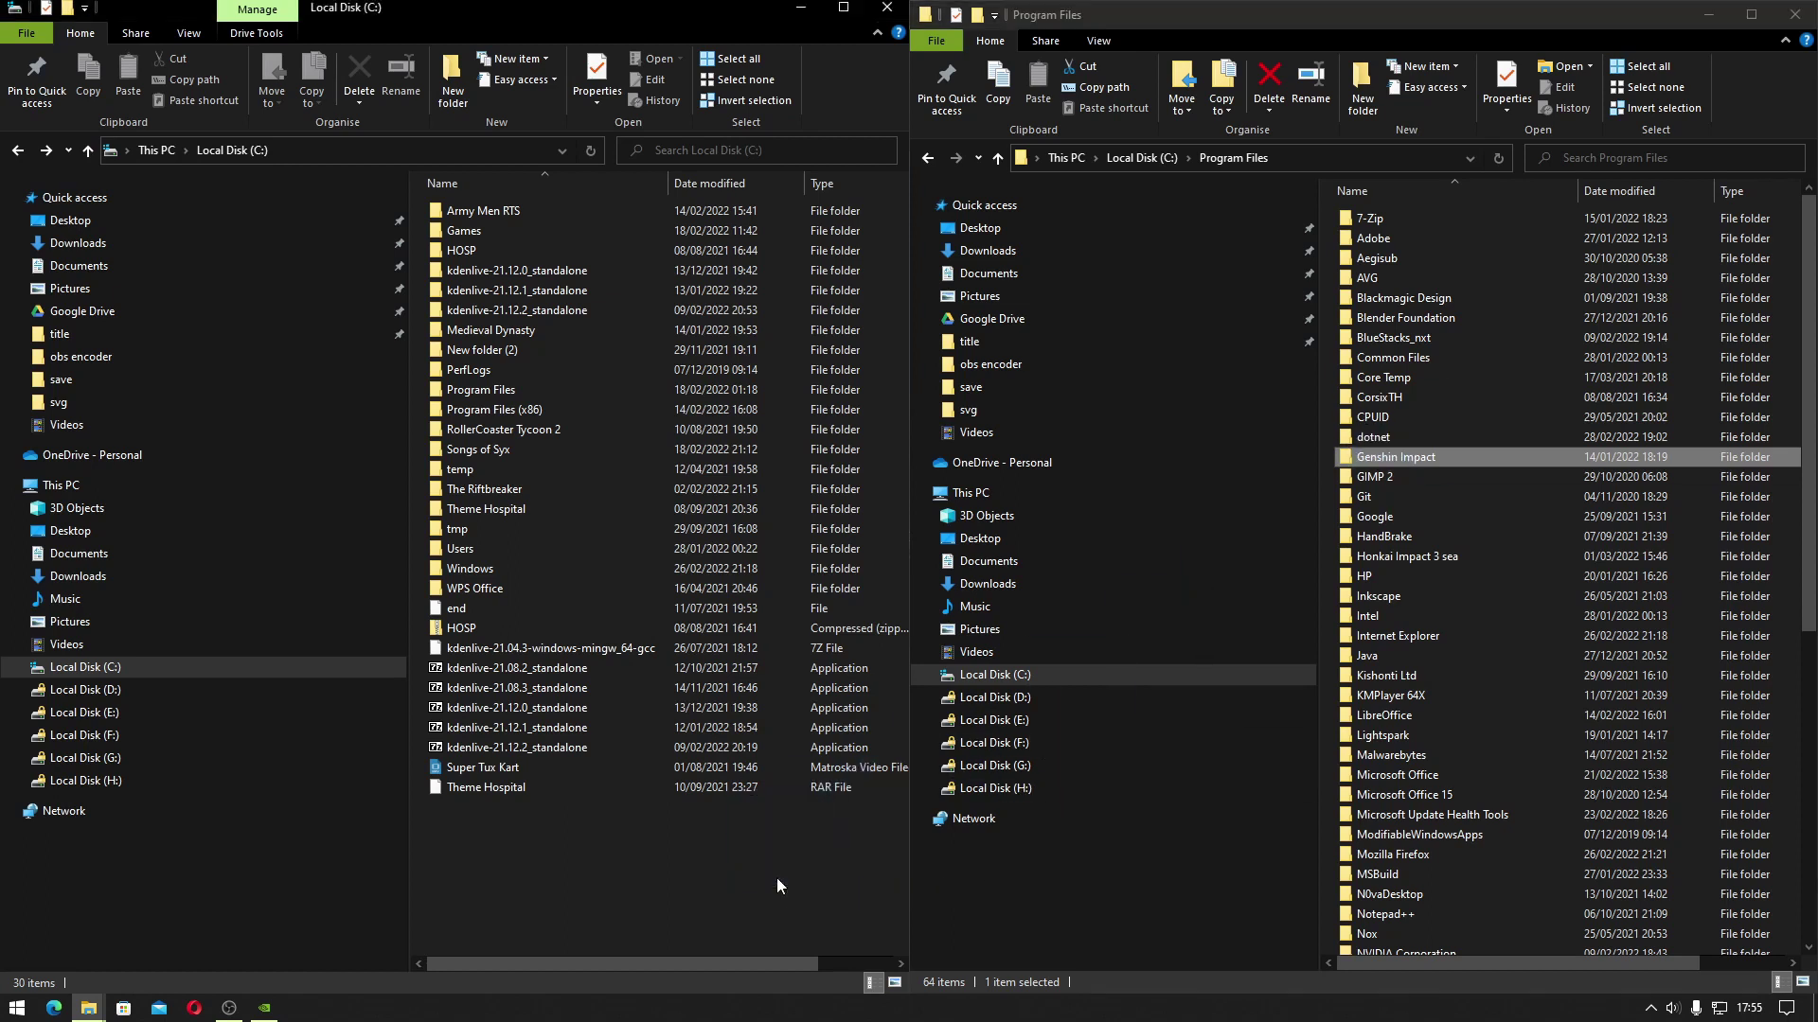
click(392, 380)
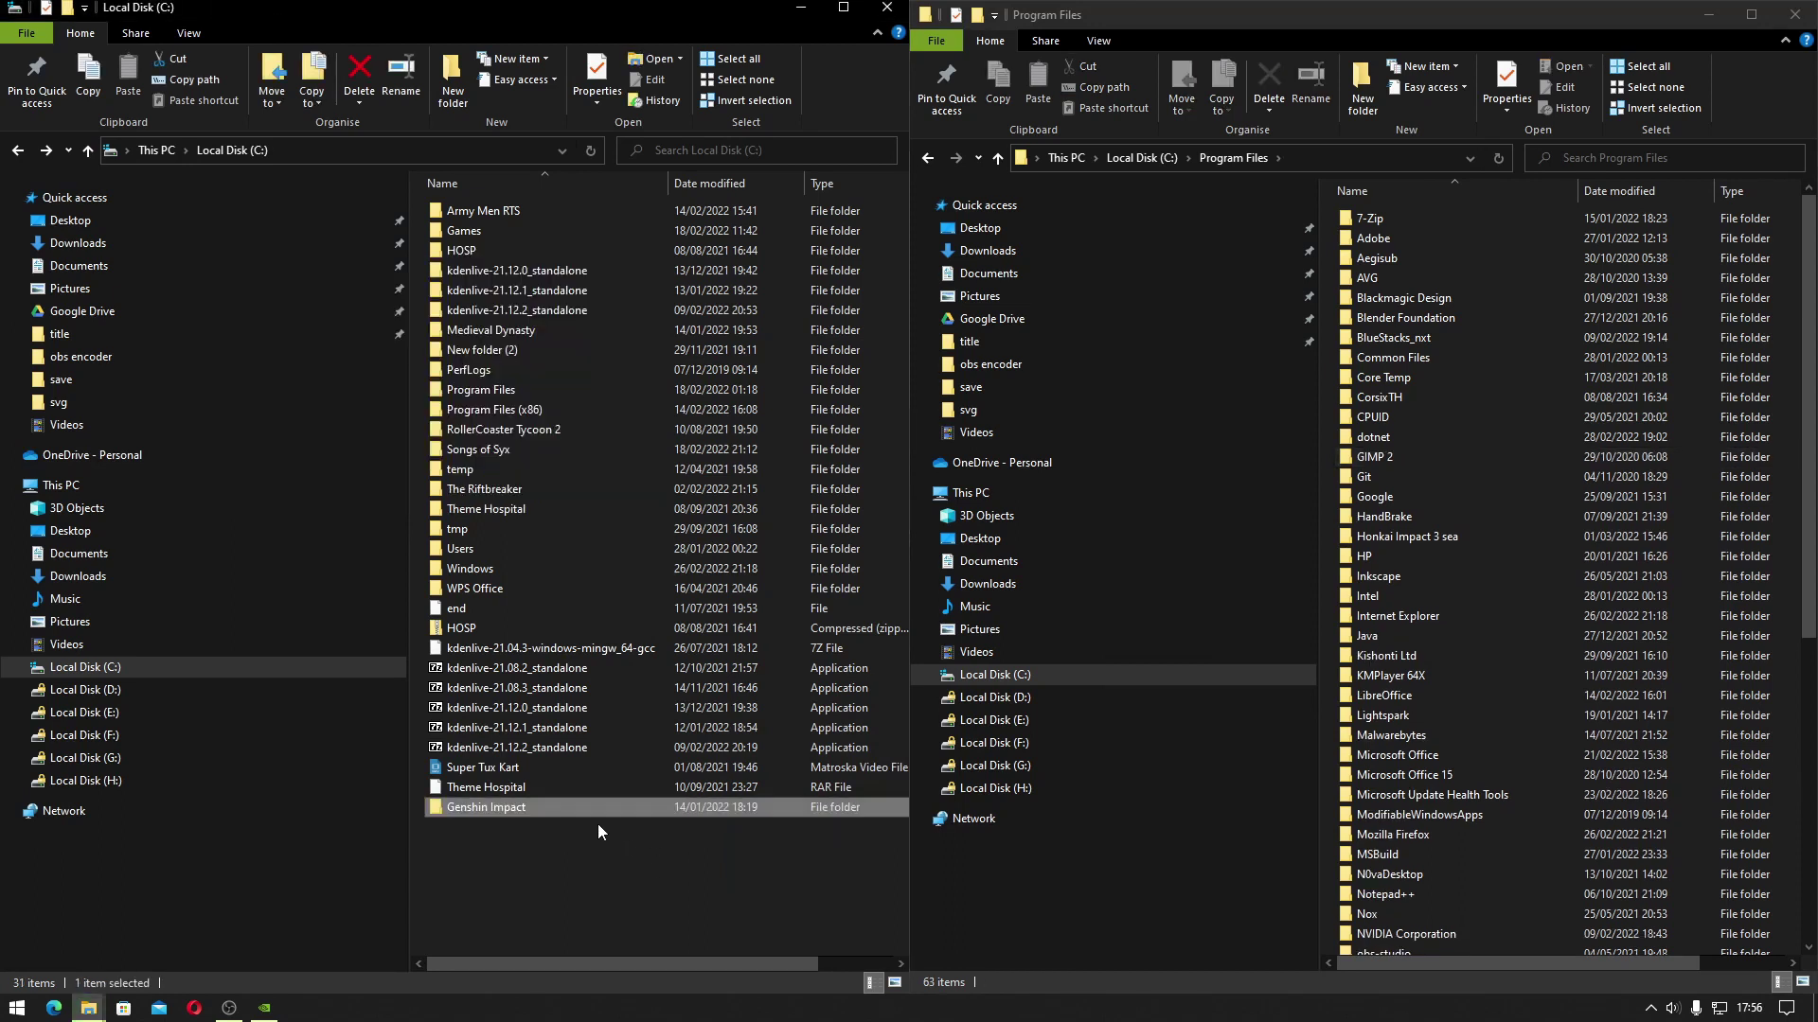
click(591, 860)
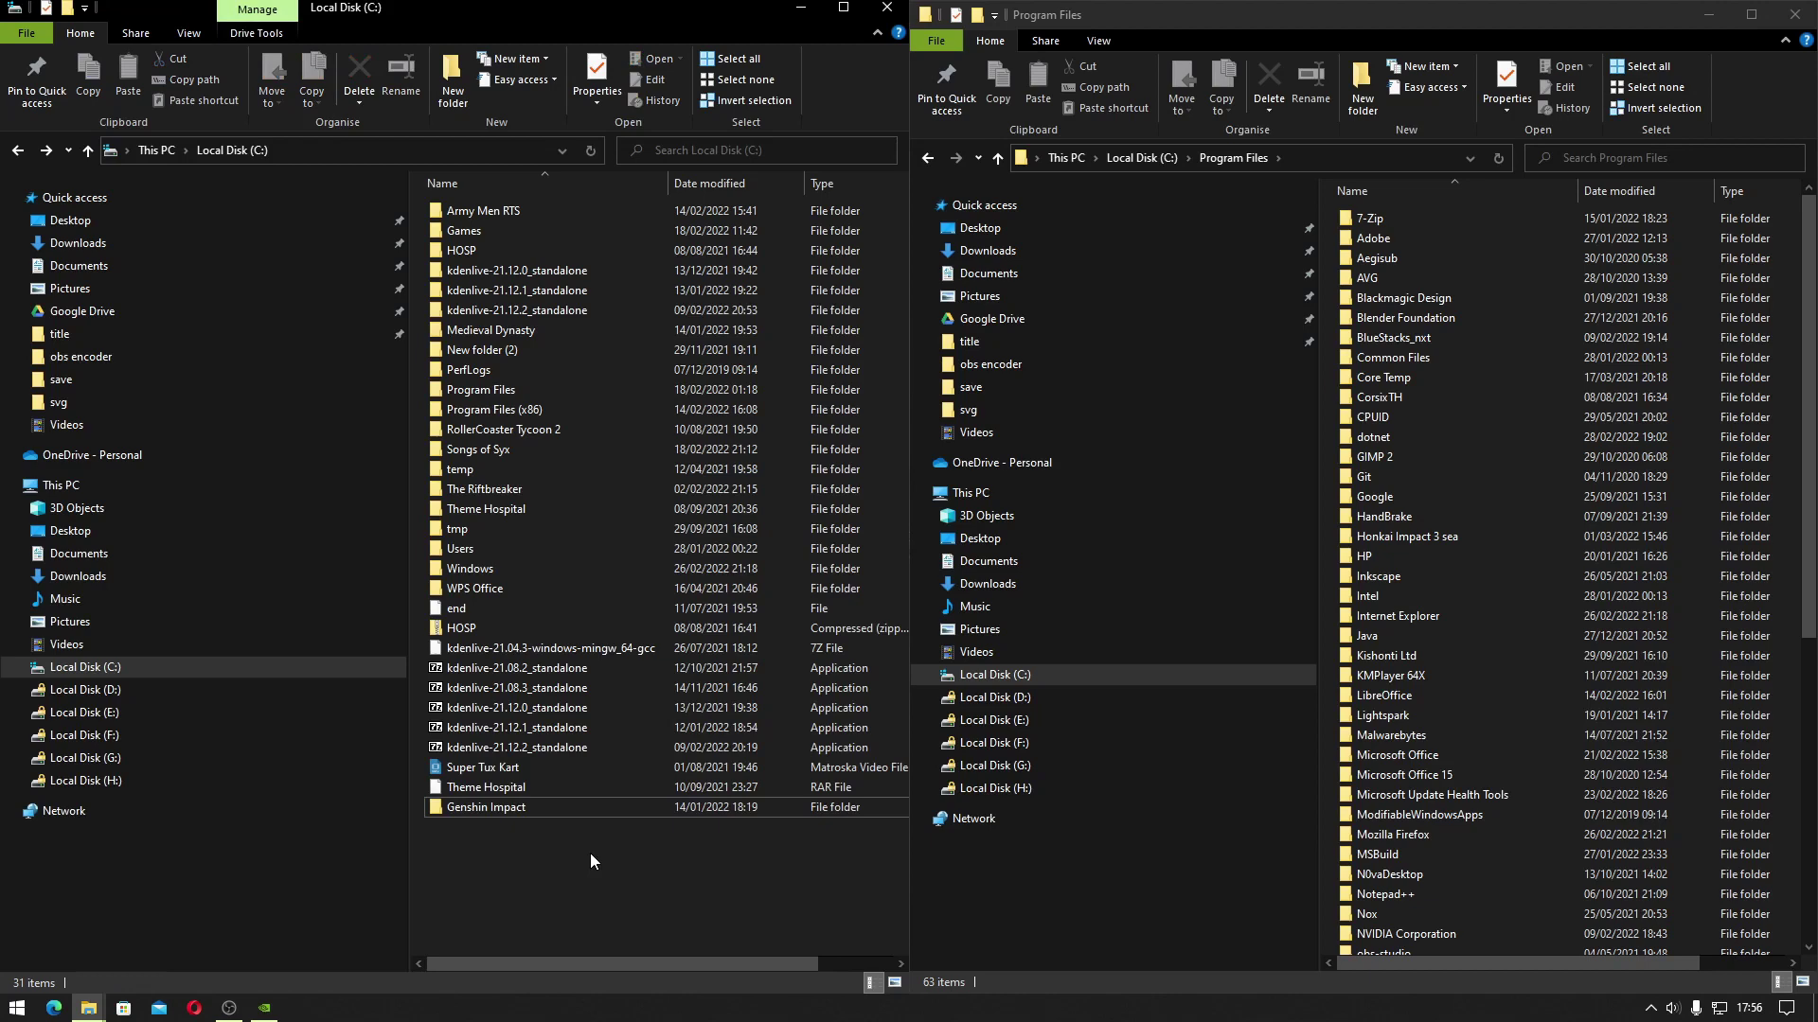
Switch to GeForce Experience and check the install path on Genshin Impact's details page
click(264, 1007)
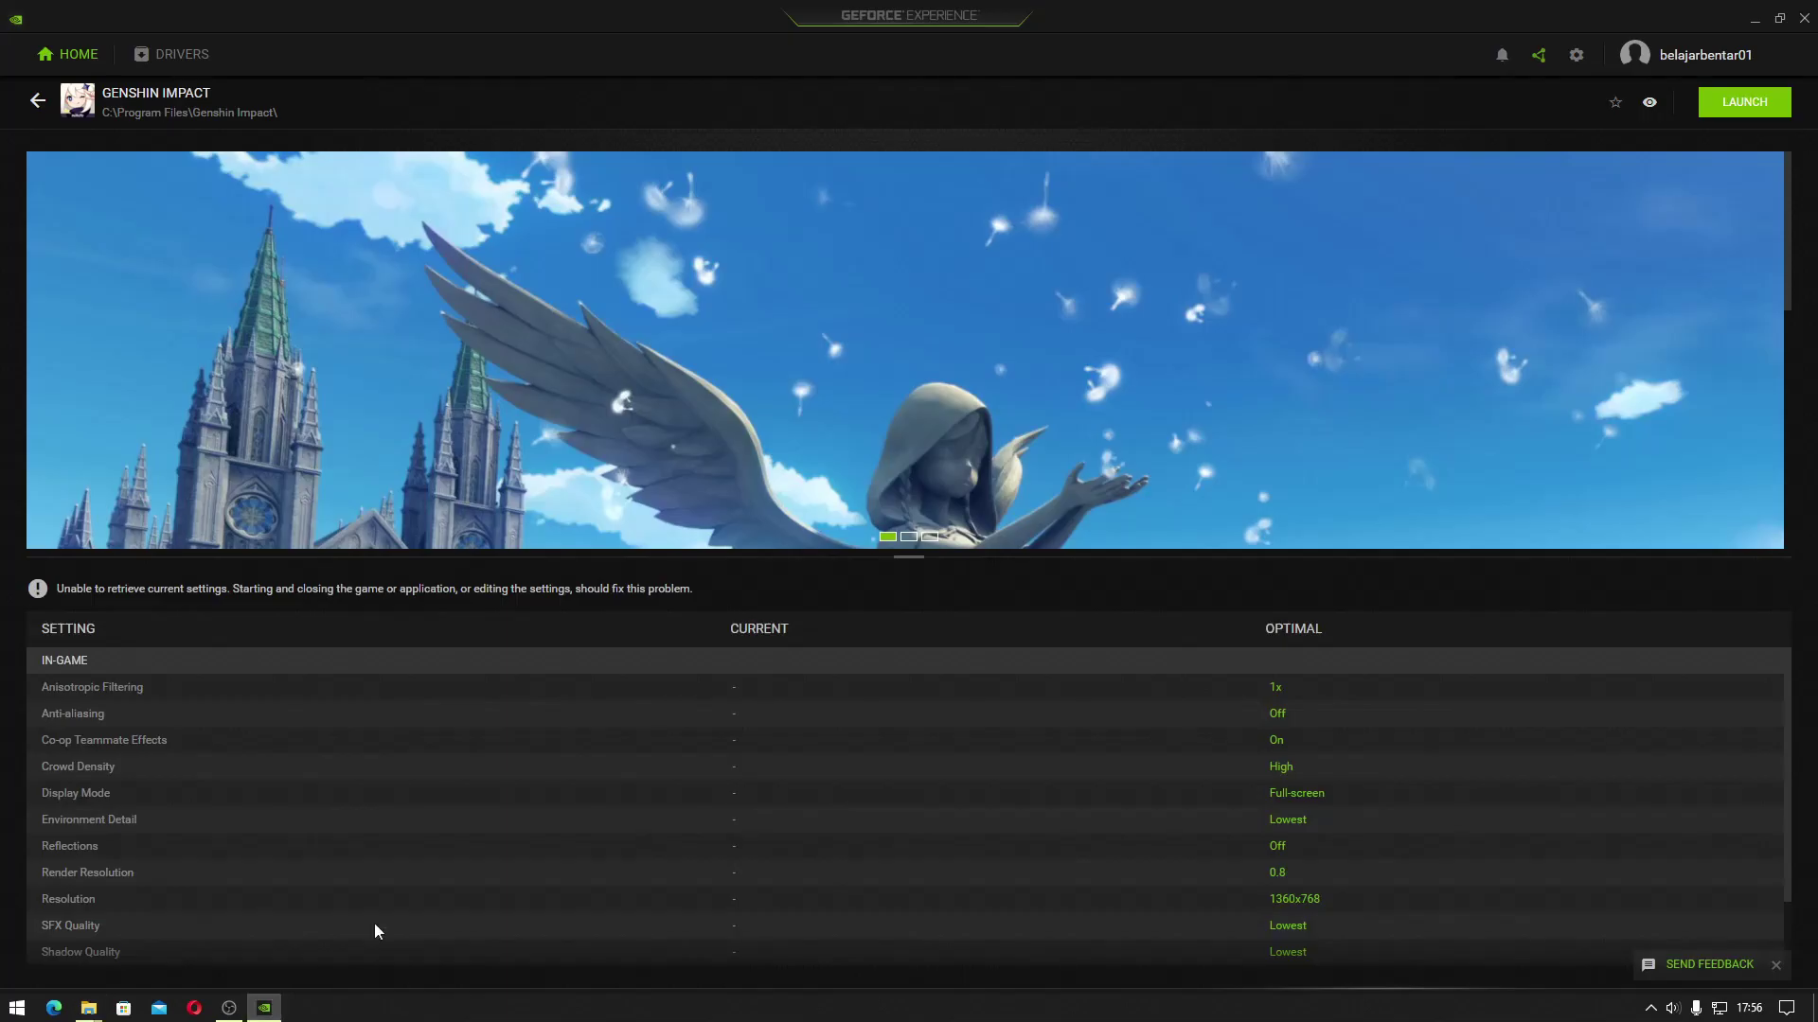
click(69, 54)
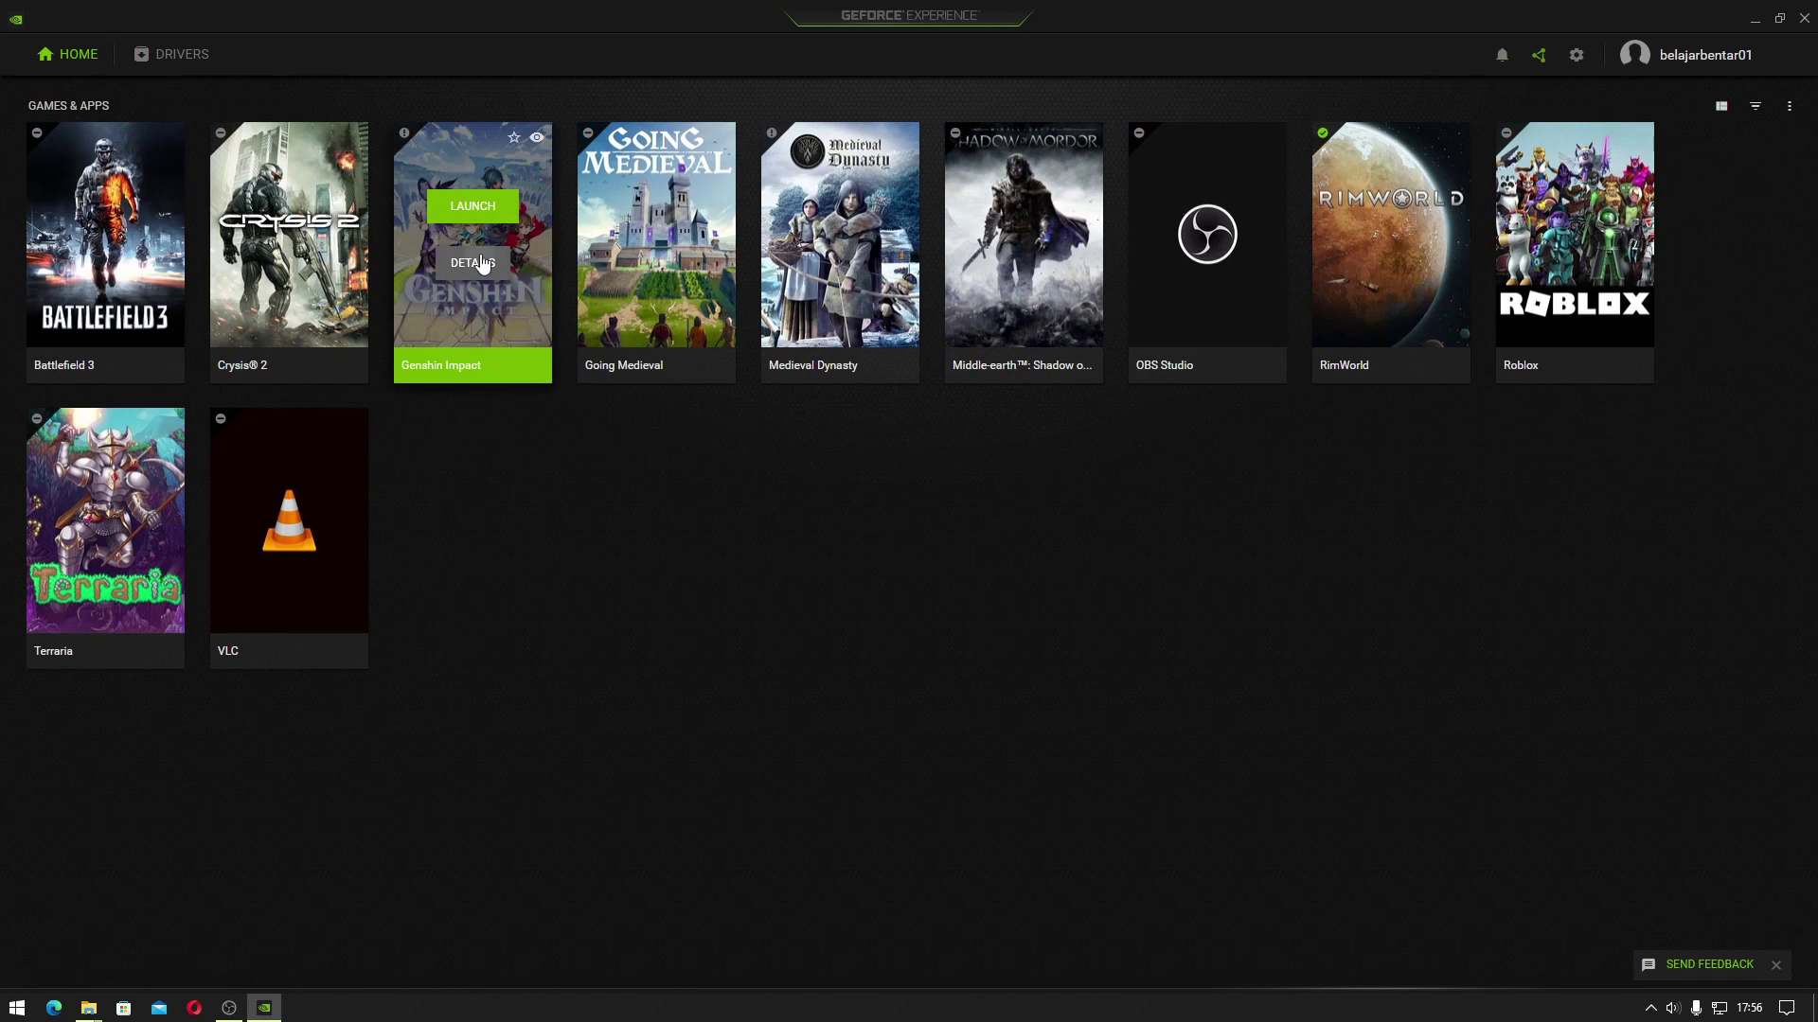
click(472, 260)
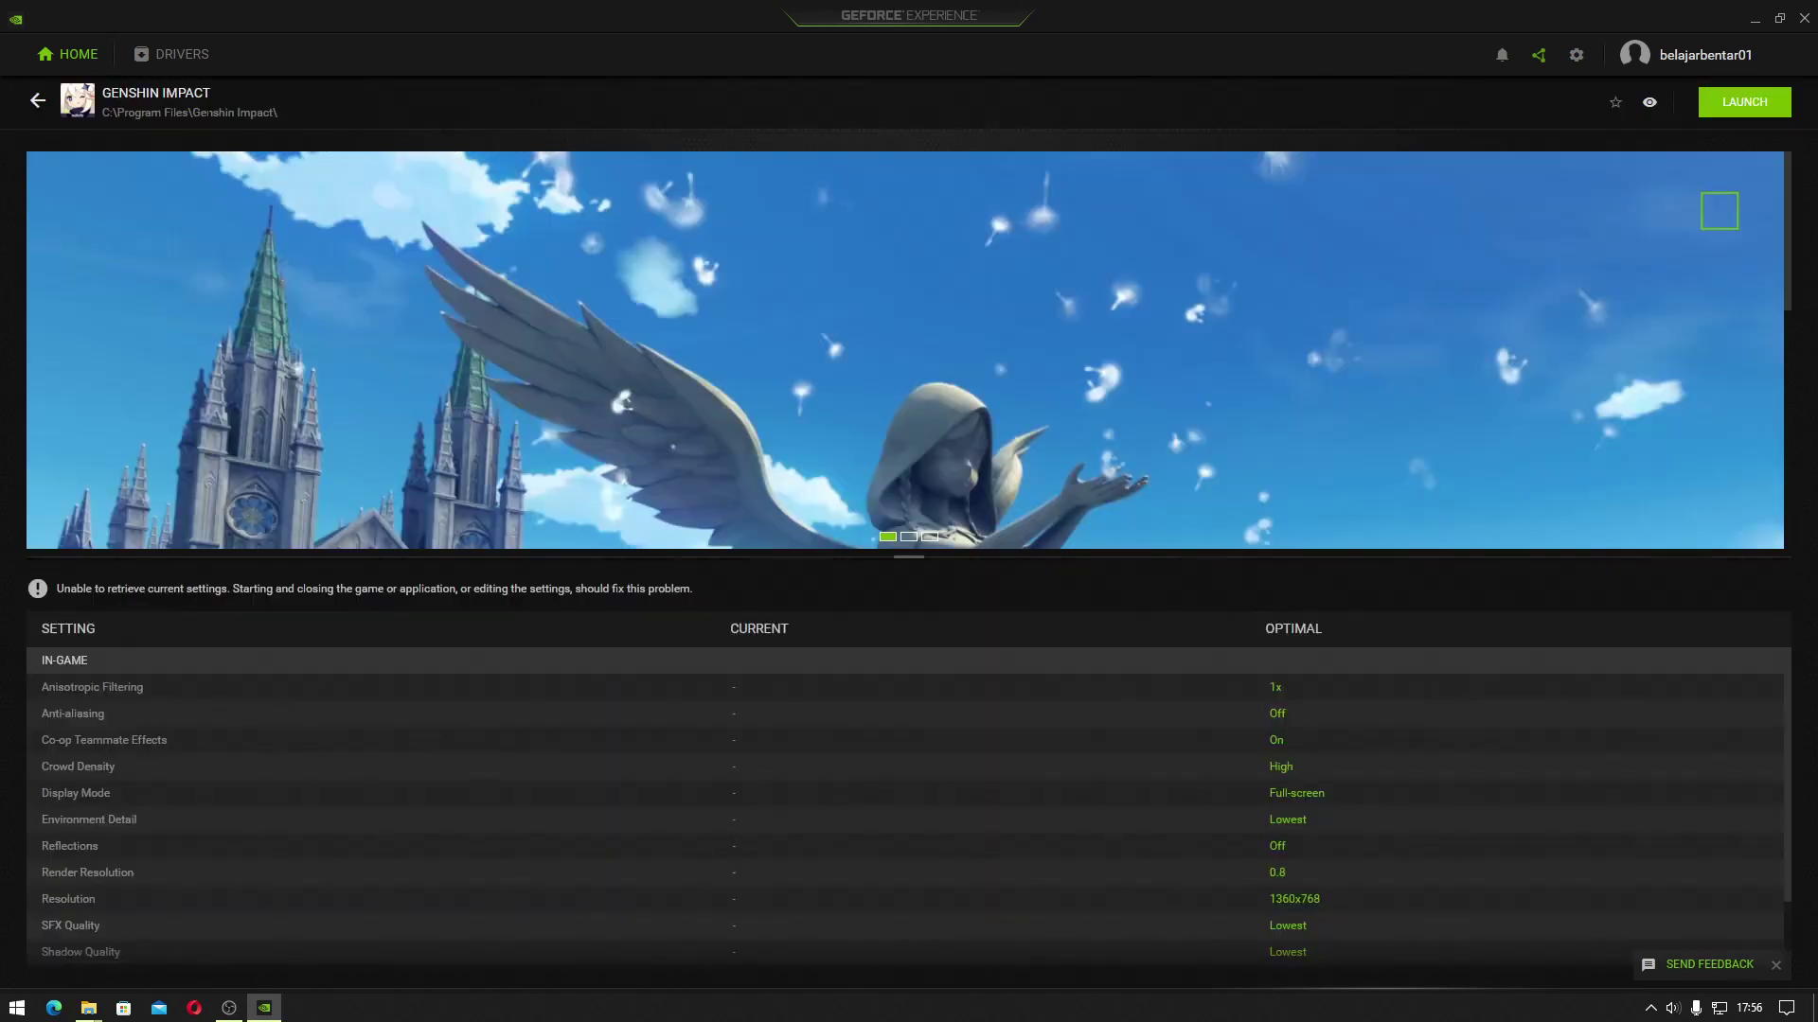
click(38, 101)
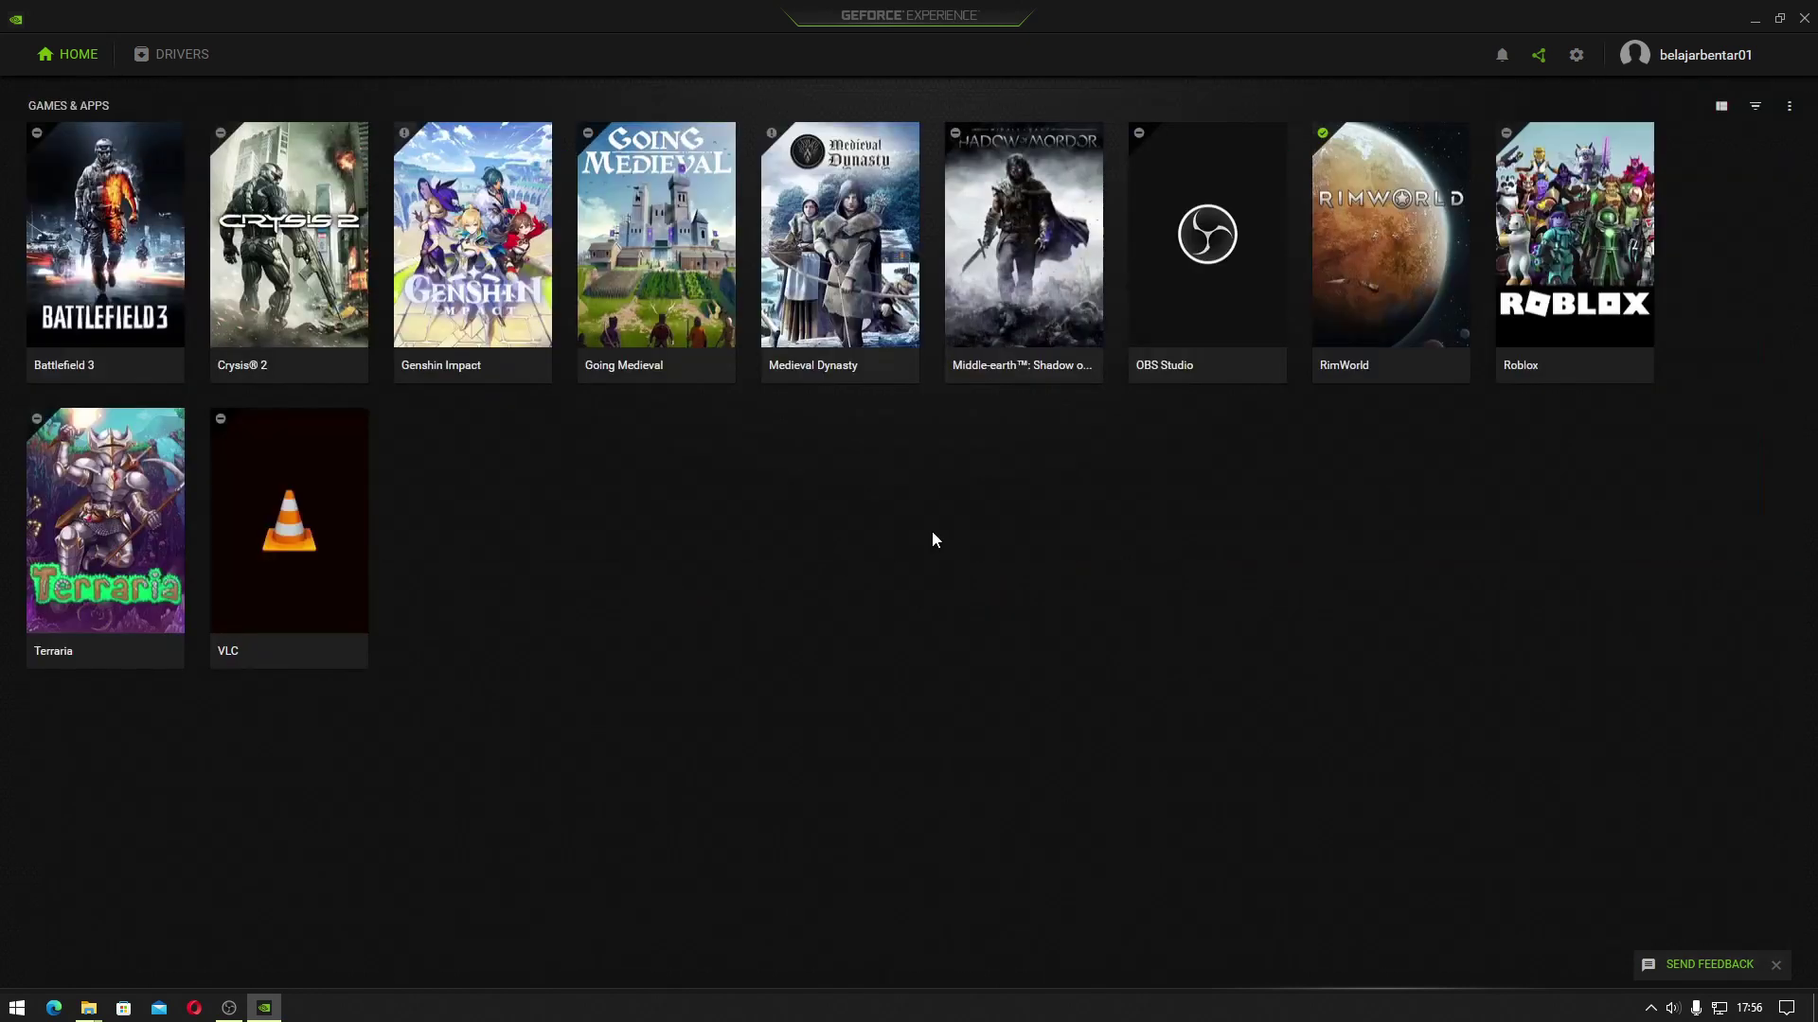
Scan for games & apps from the home page, and repeat the scan from the Games & Apps settings
click(1790, 110)
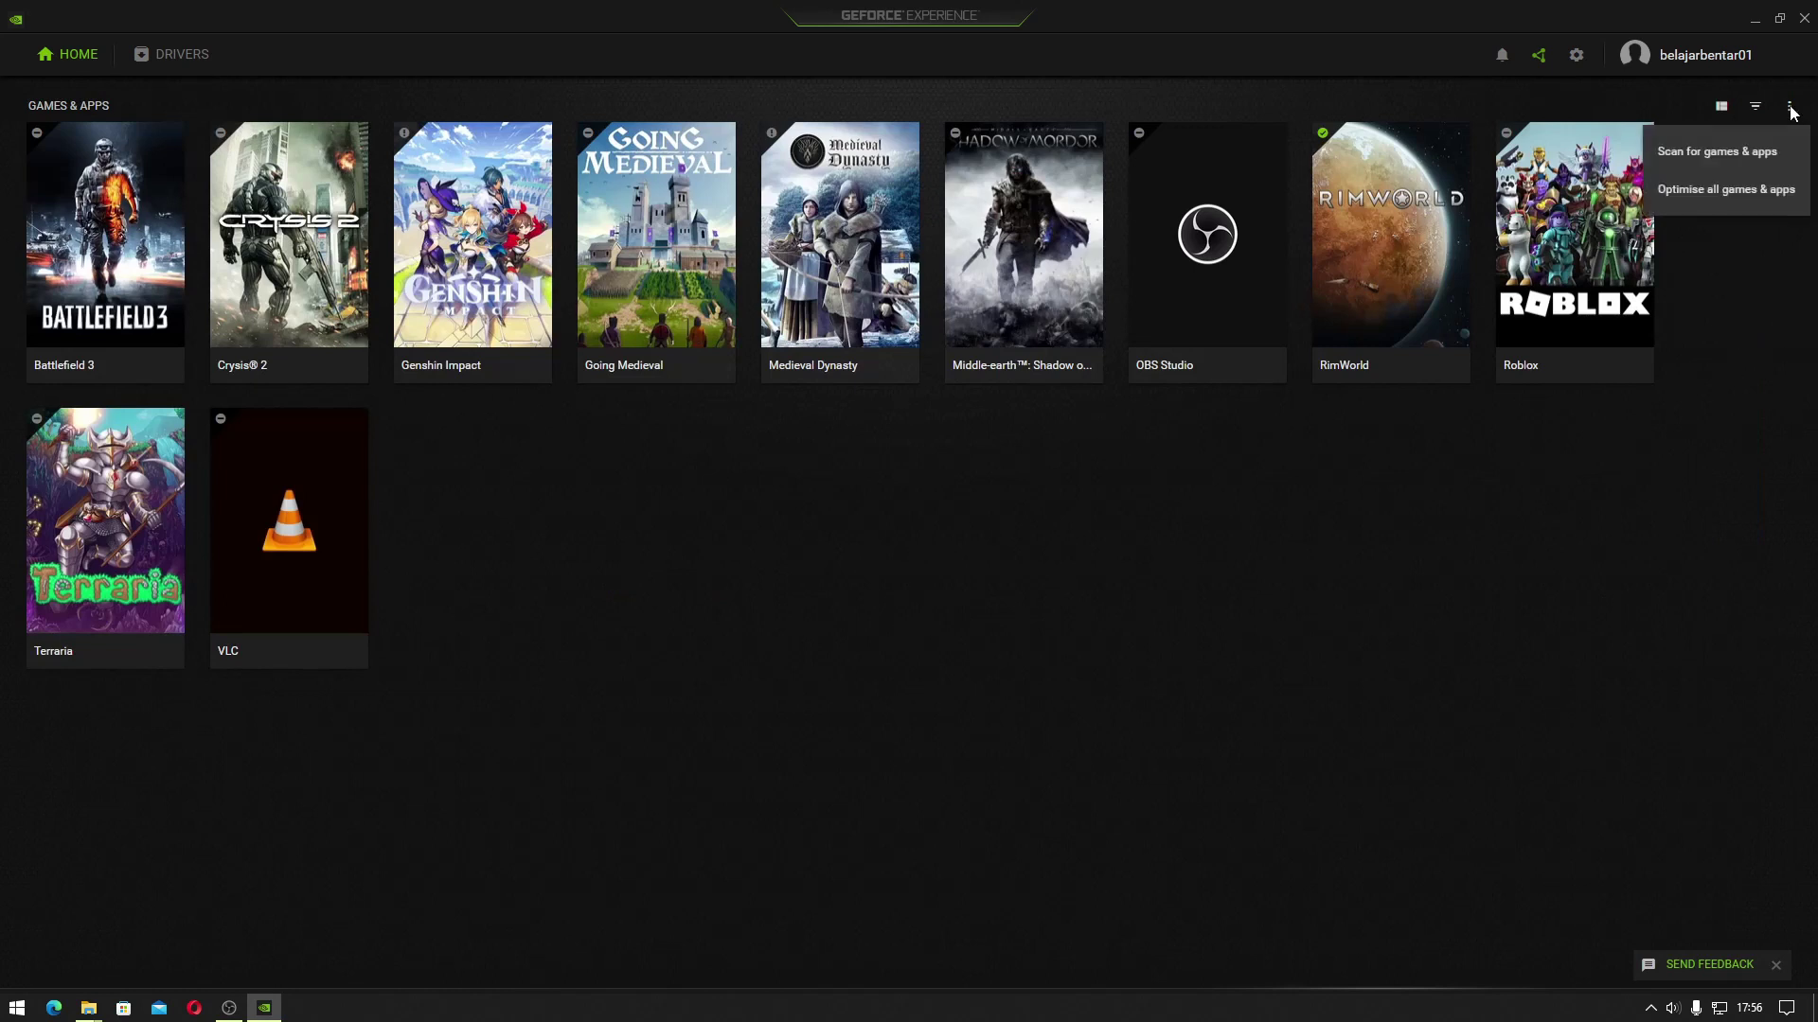
click(1774, 156)
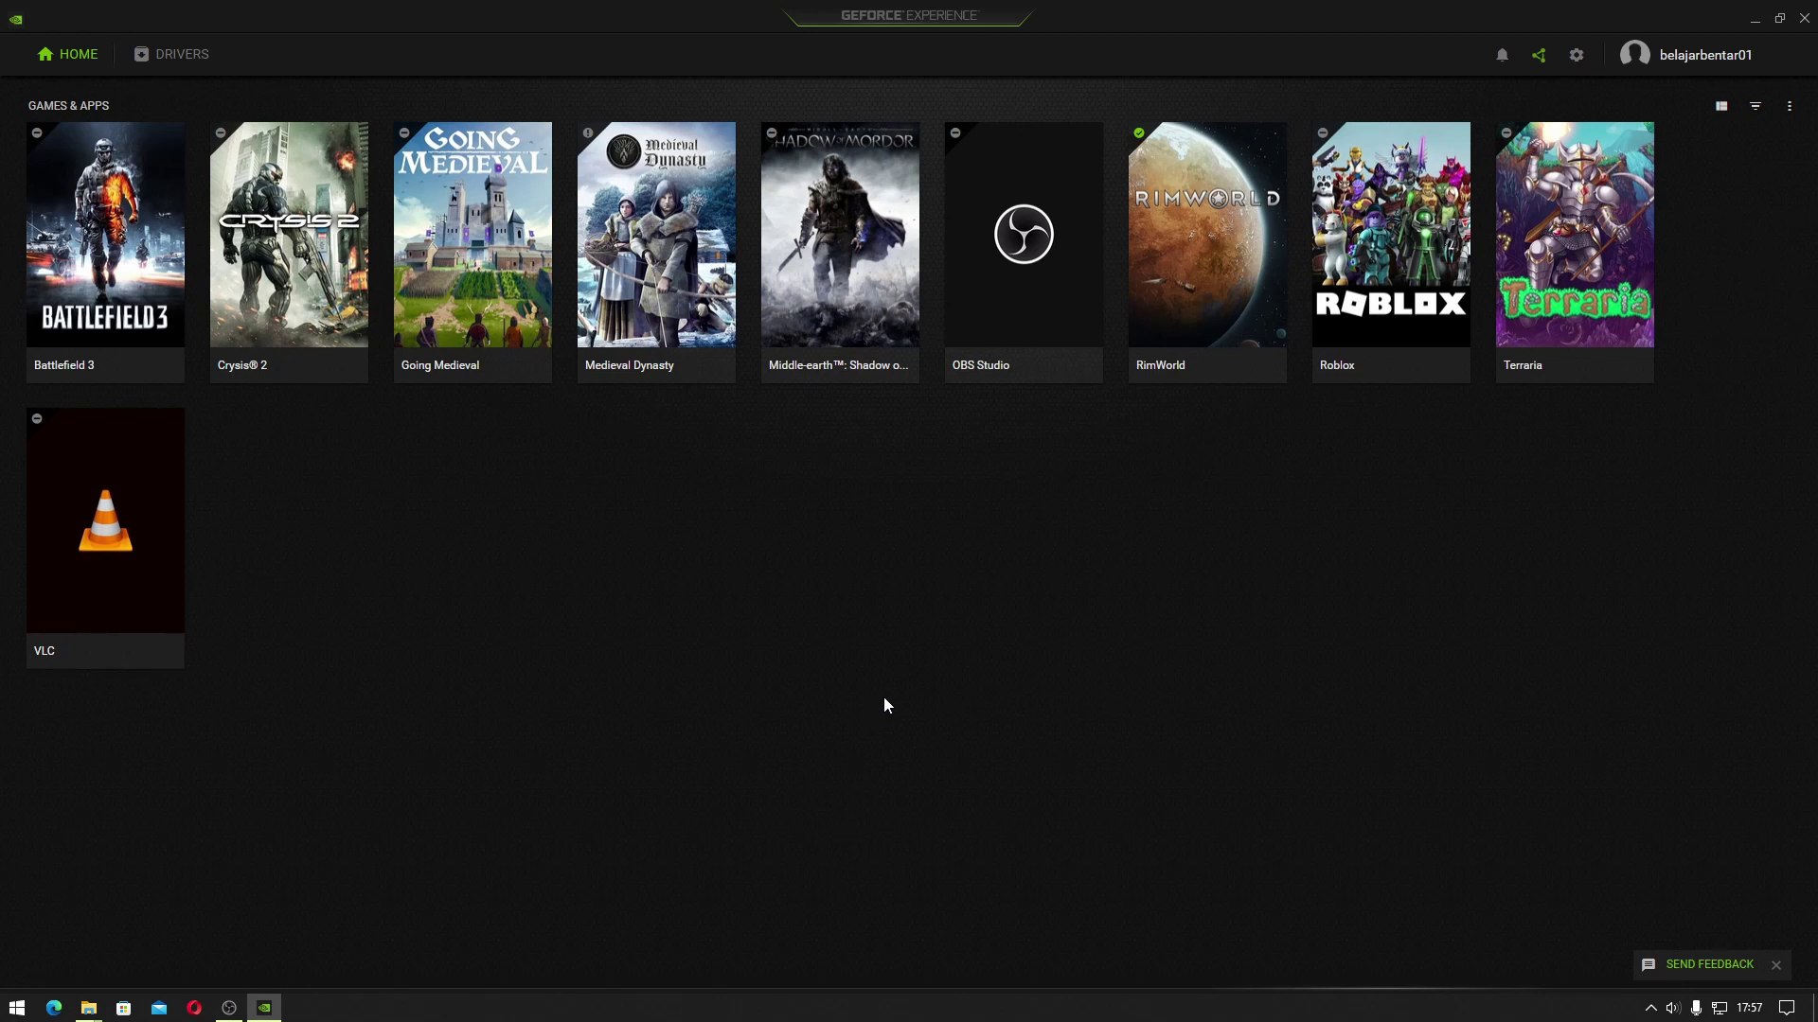
click(1579, 60)
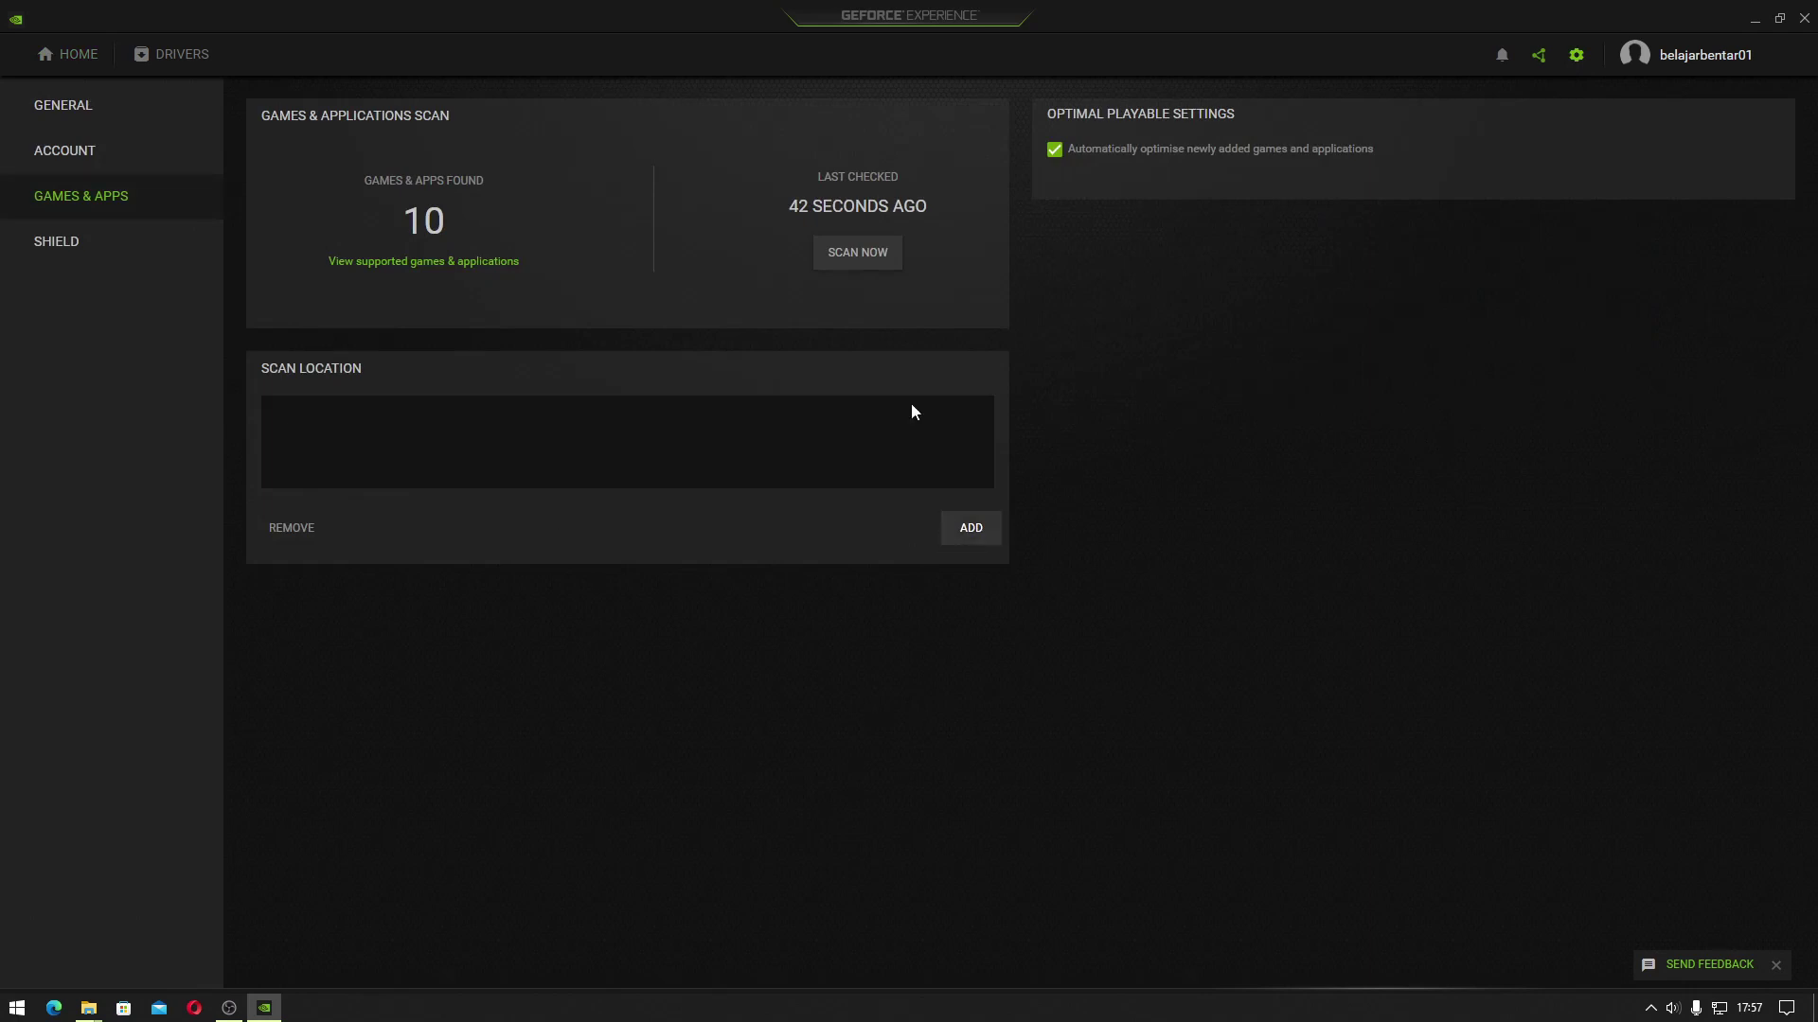
click(873, 272)
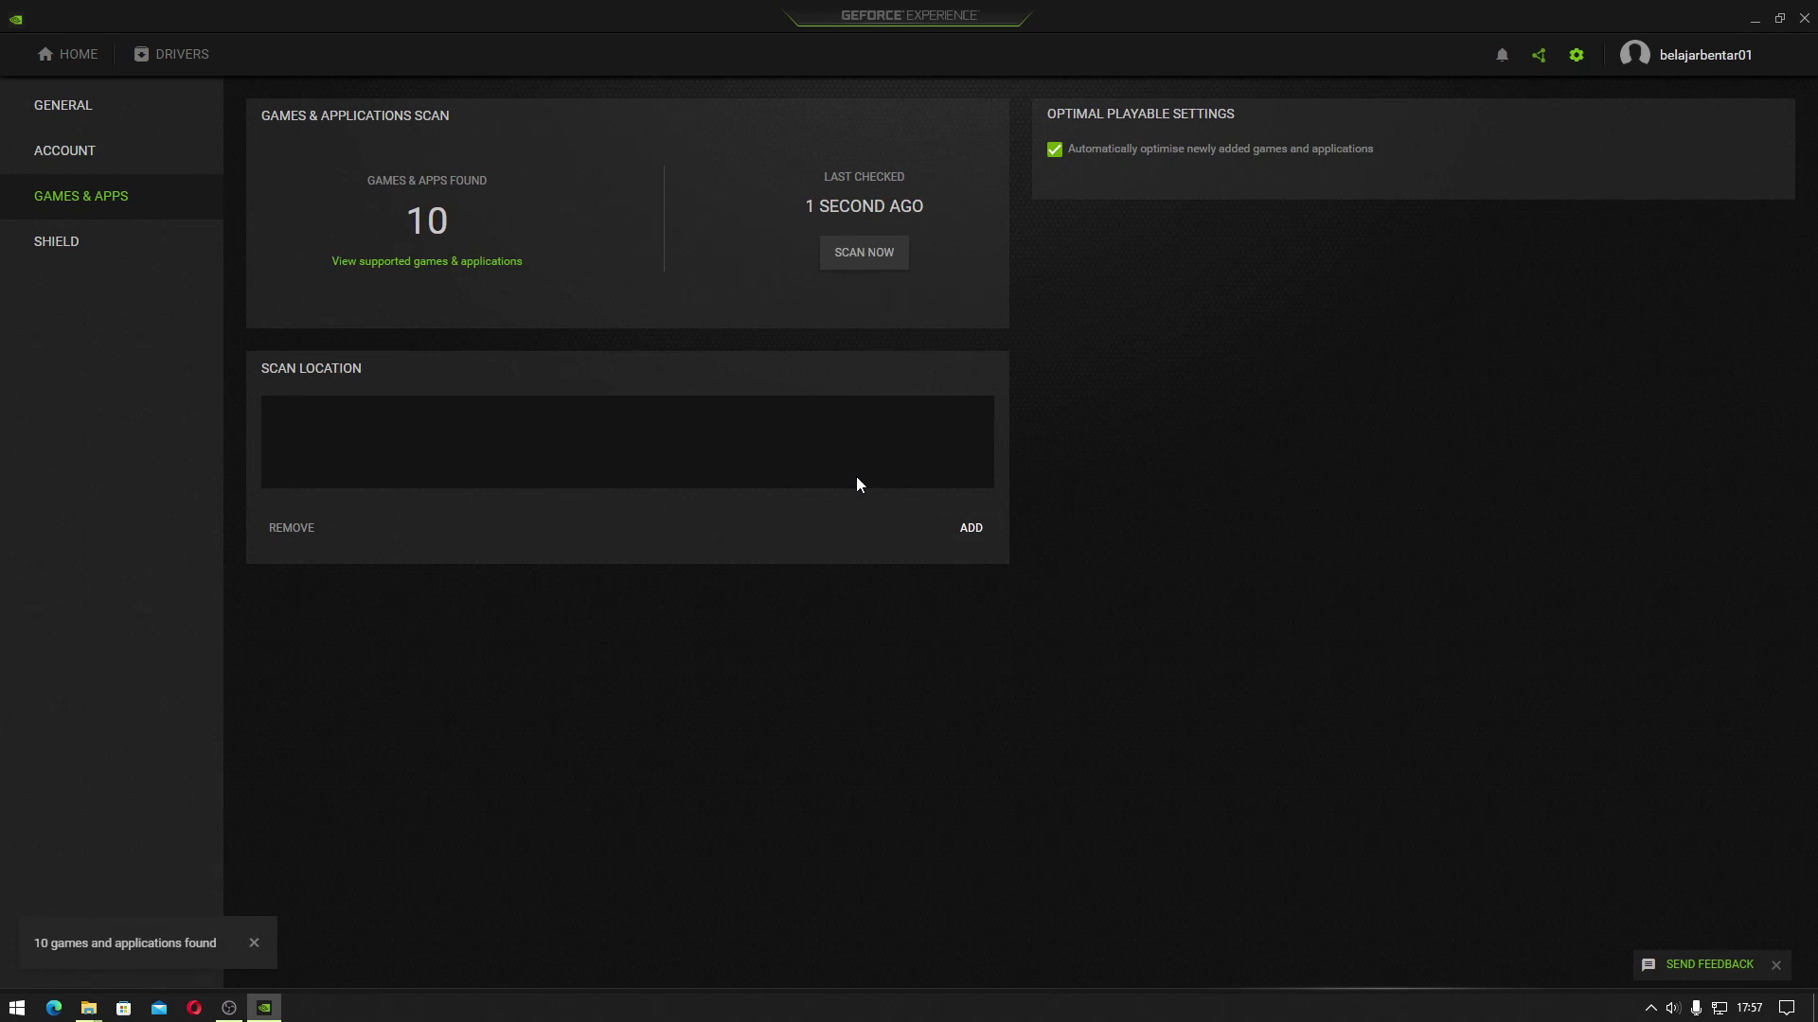
click(69, 55)
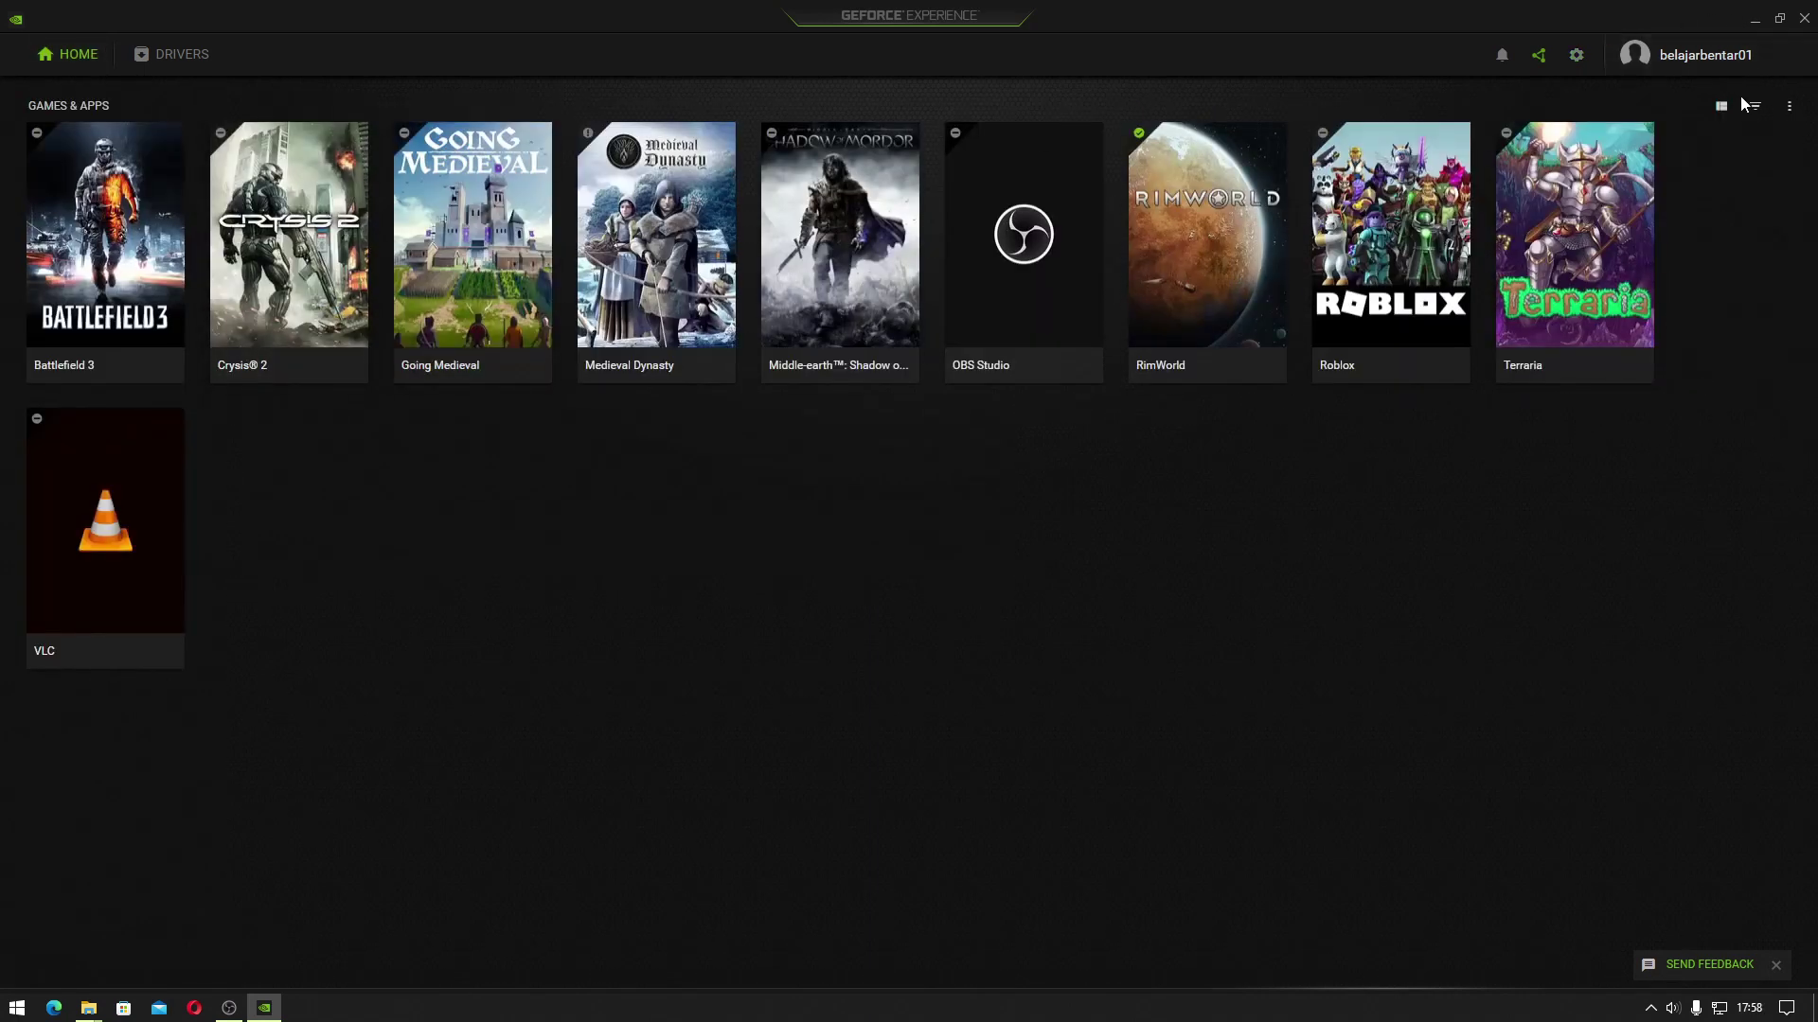
Add the folder C:\Genshin Impact as a scan location in the Games & Apps settings
click(1576, 54)
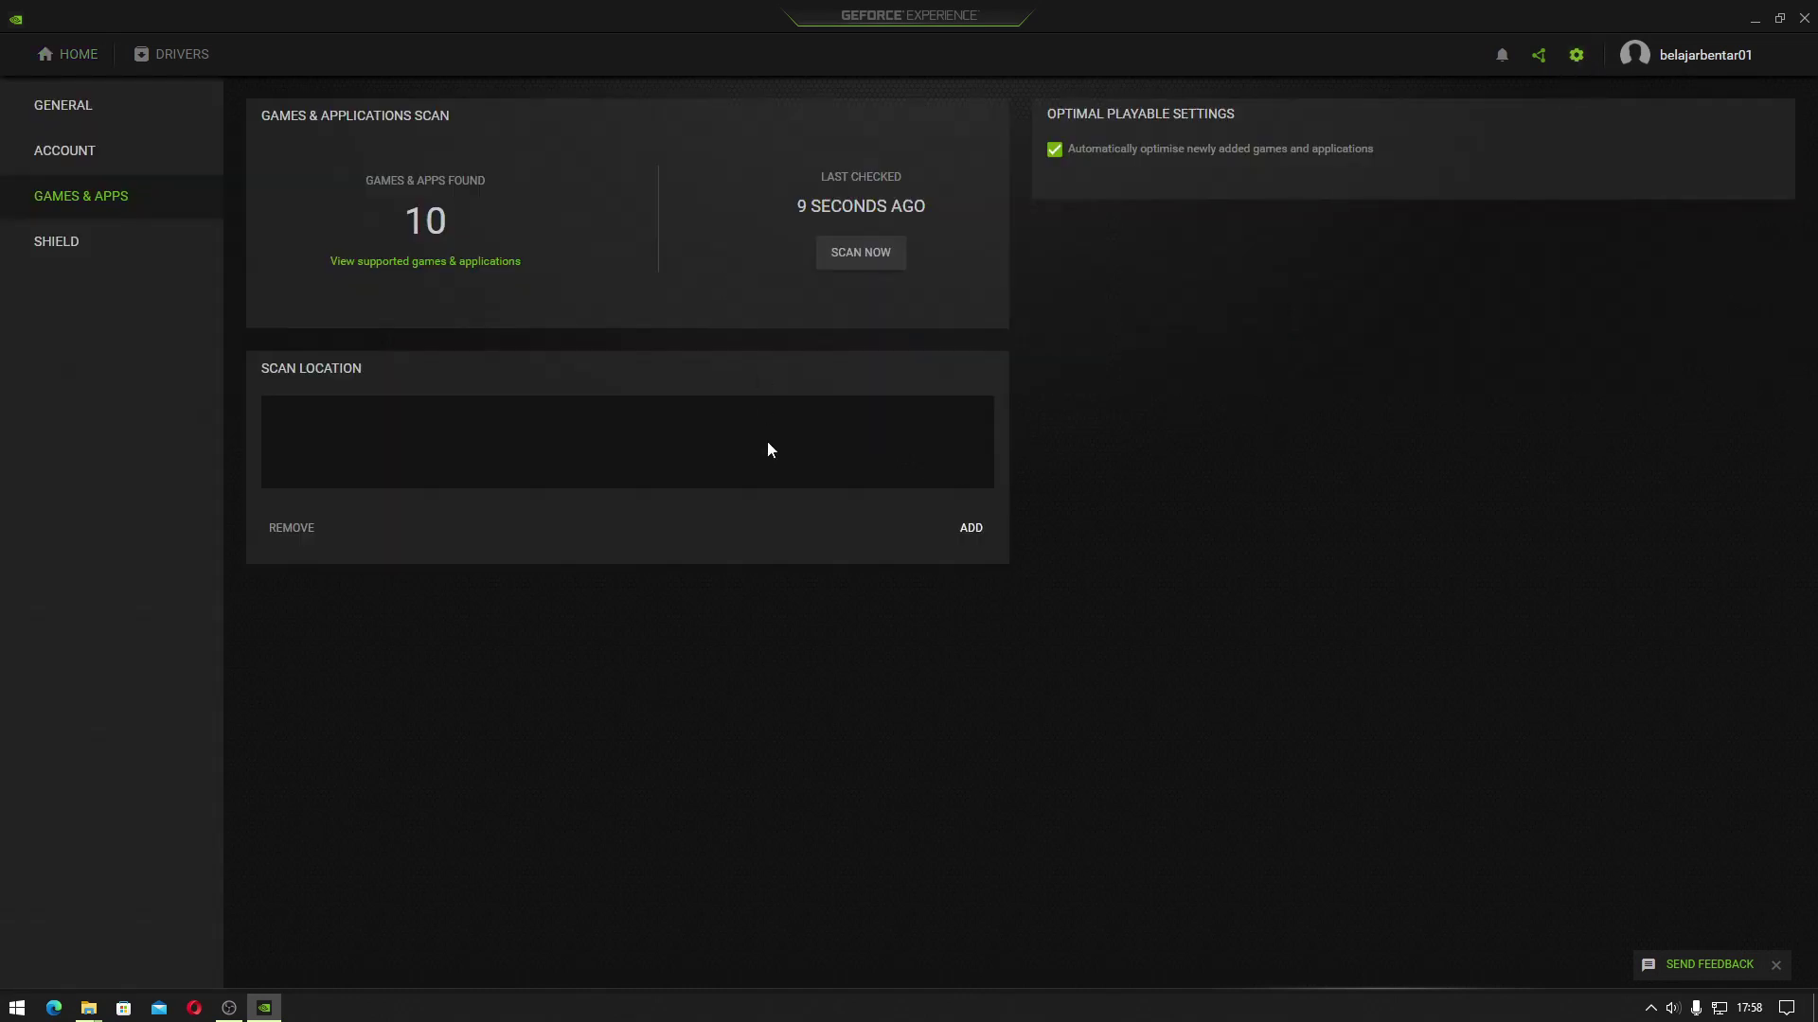
click(972, 536)
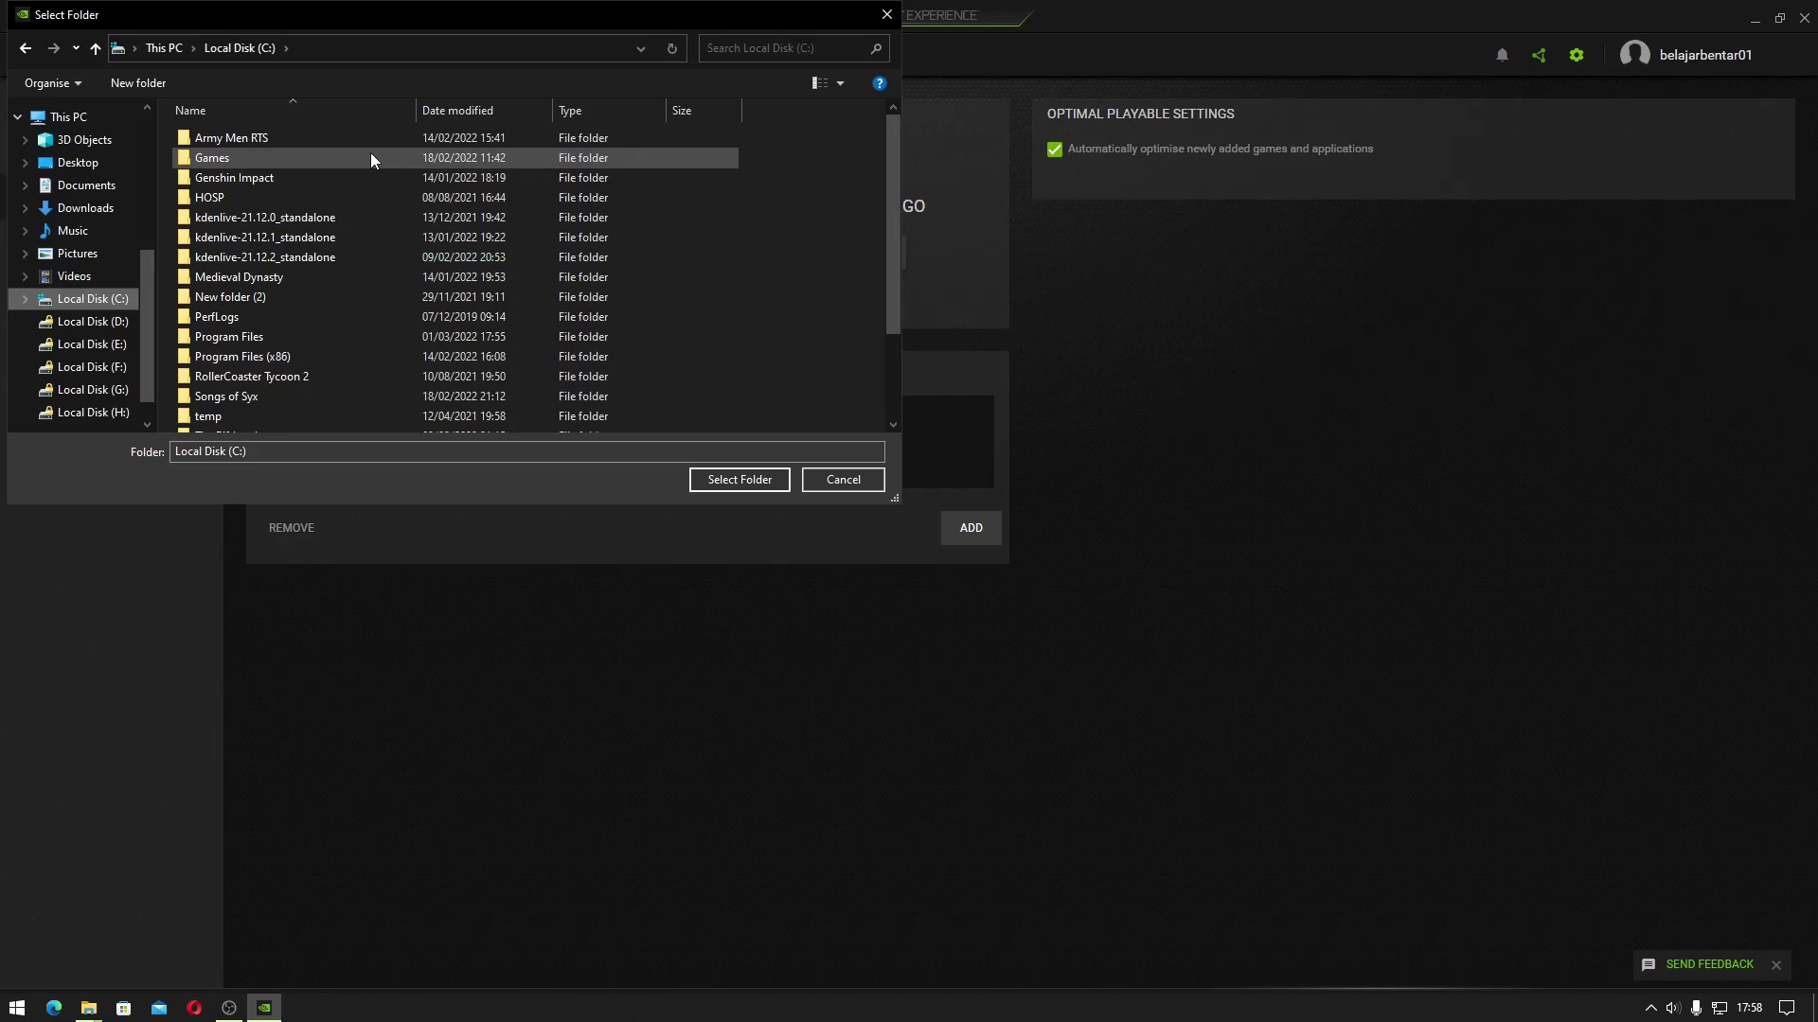
click(356, 178)
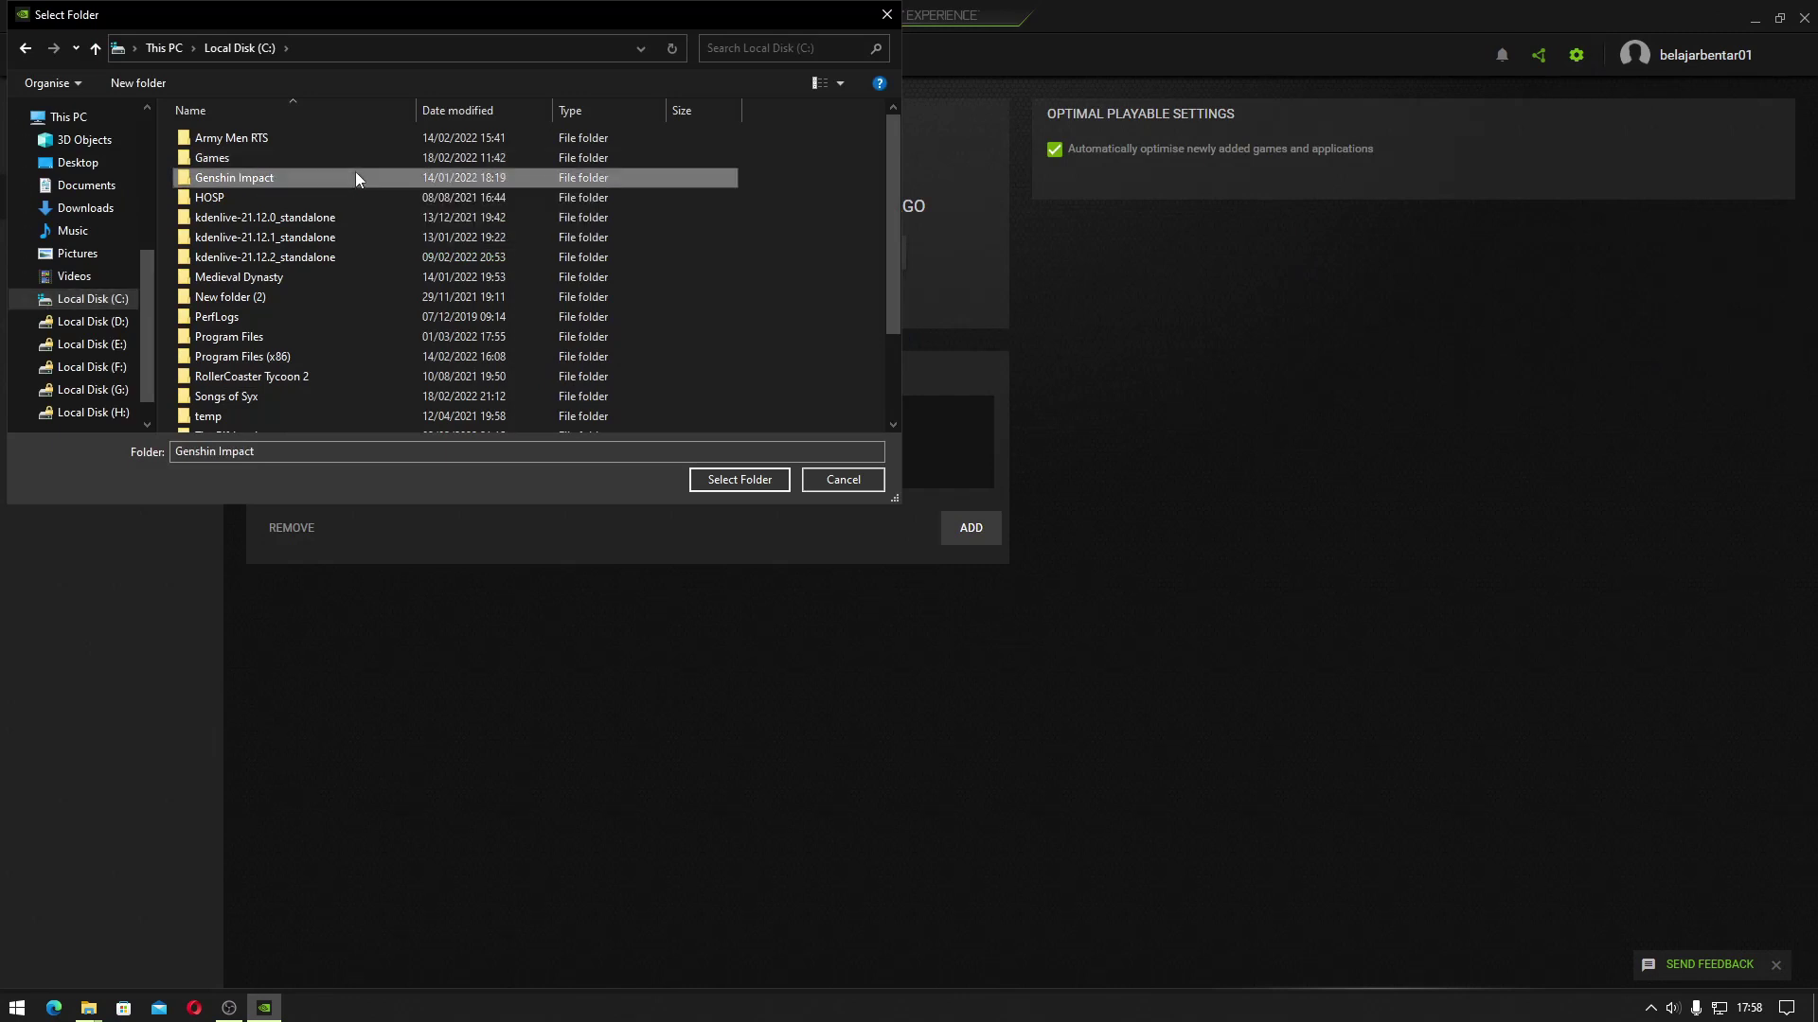
click(759, 481)
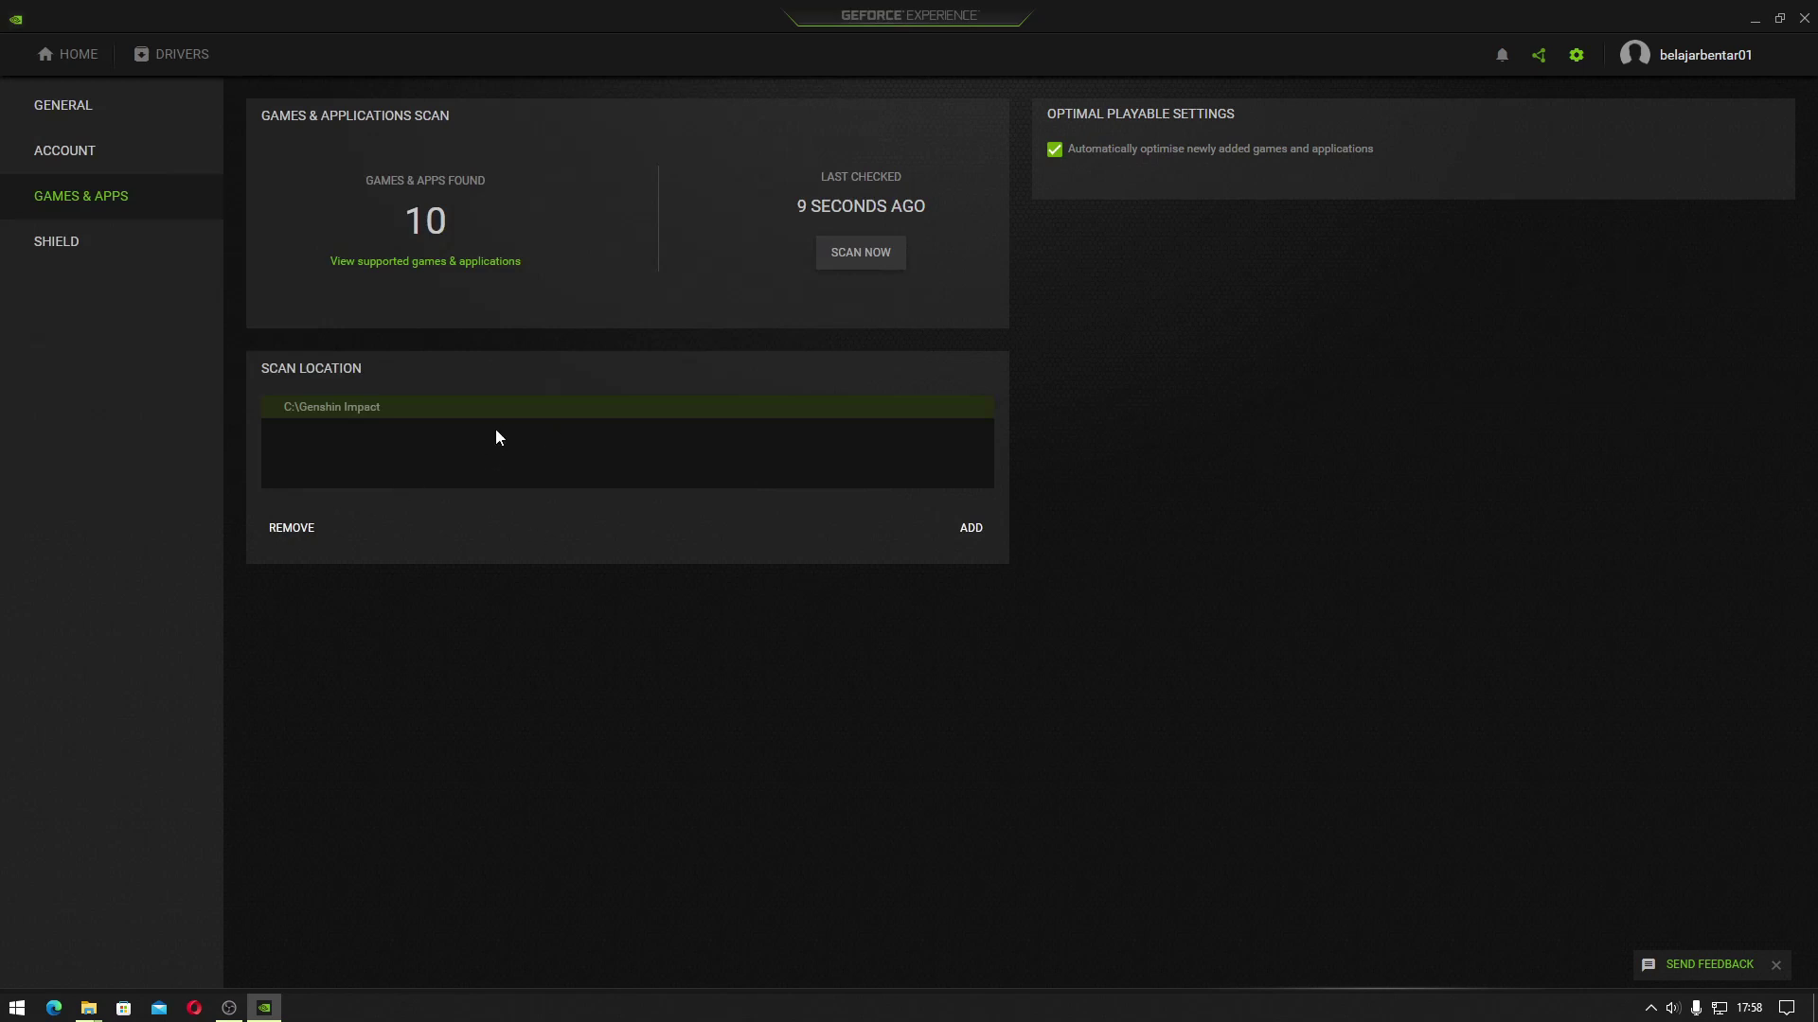
Rescan for games and applications, and locate Genshin Impact in the home page's game list
click(869, 261)
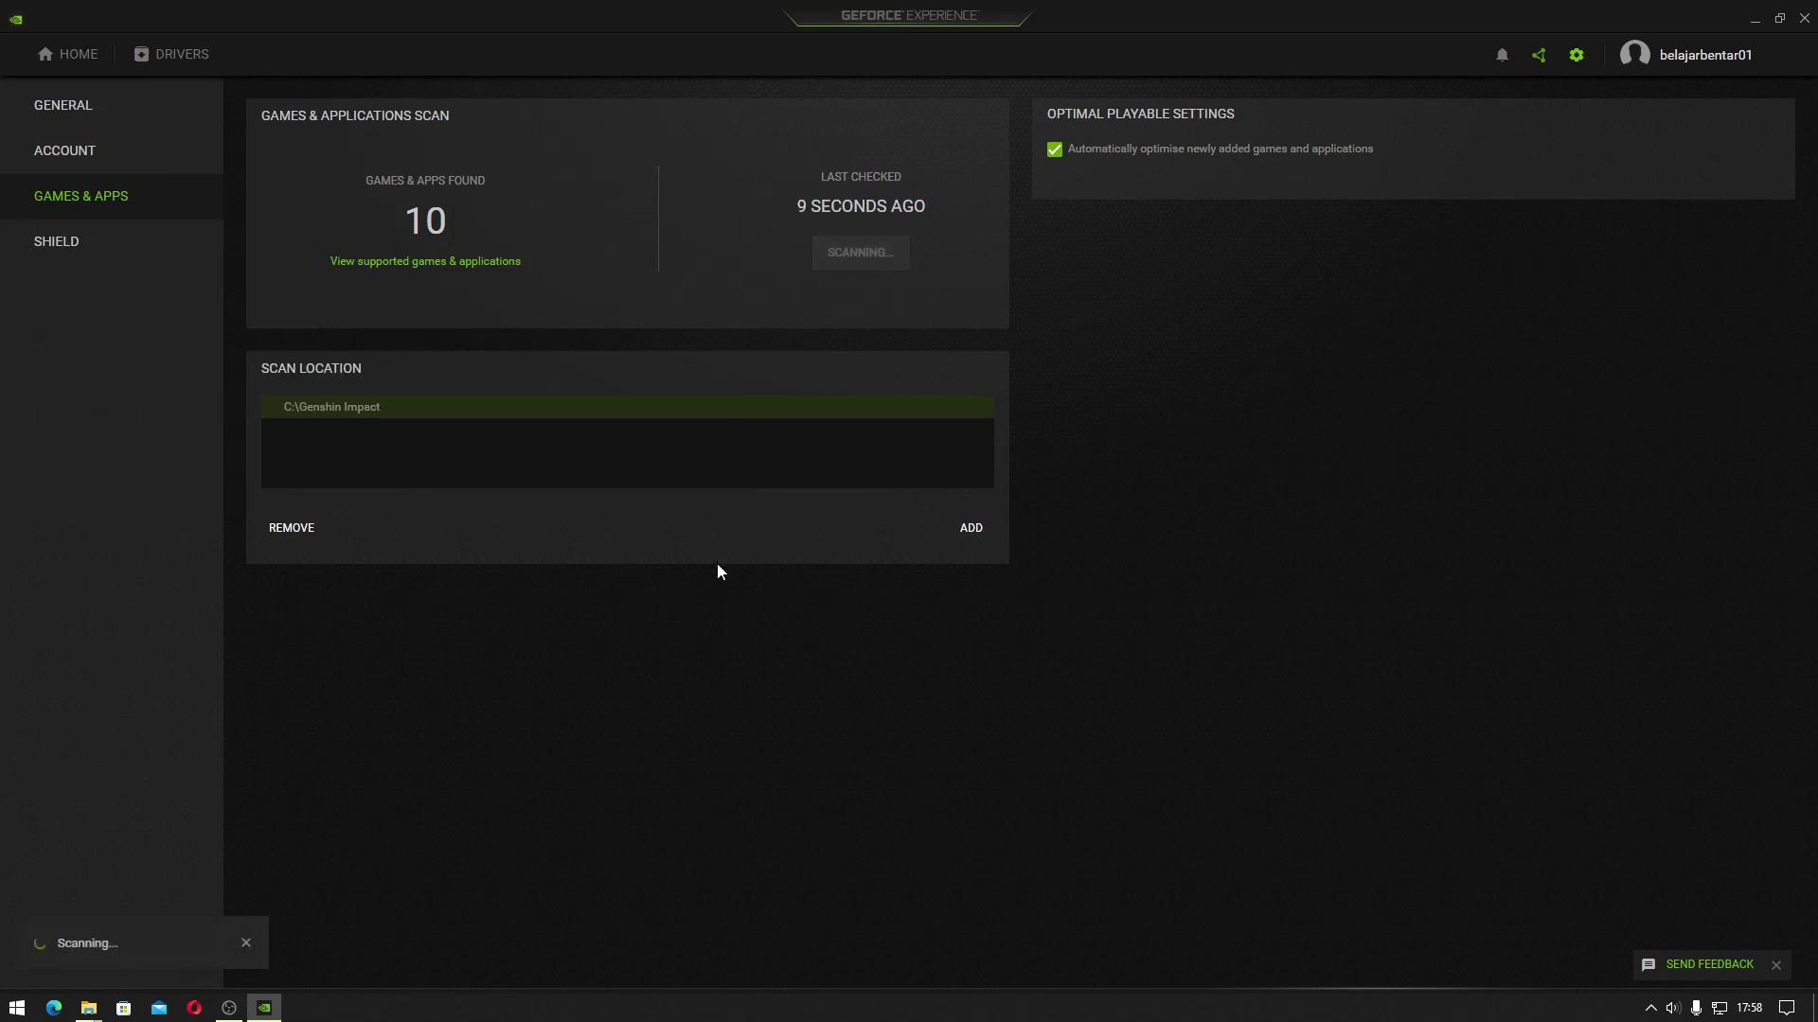
click(95, 59)
mouse_move(468, 275)
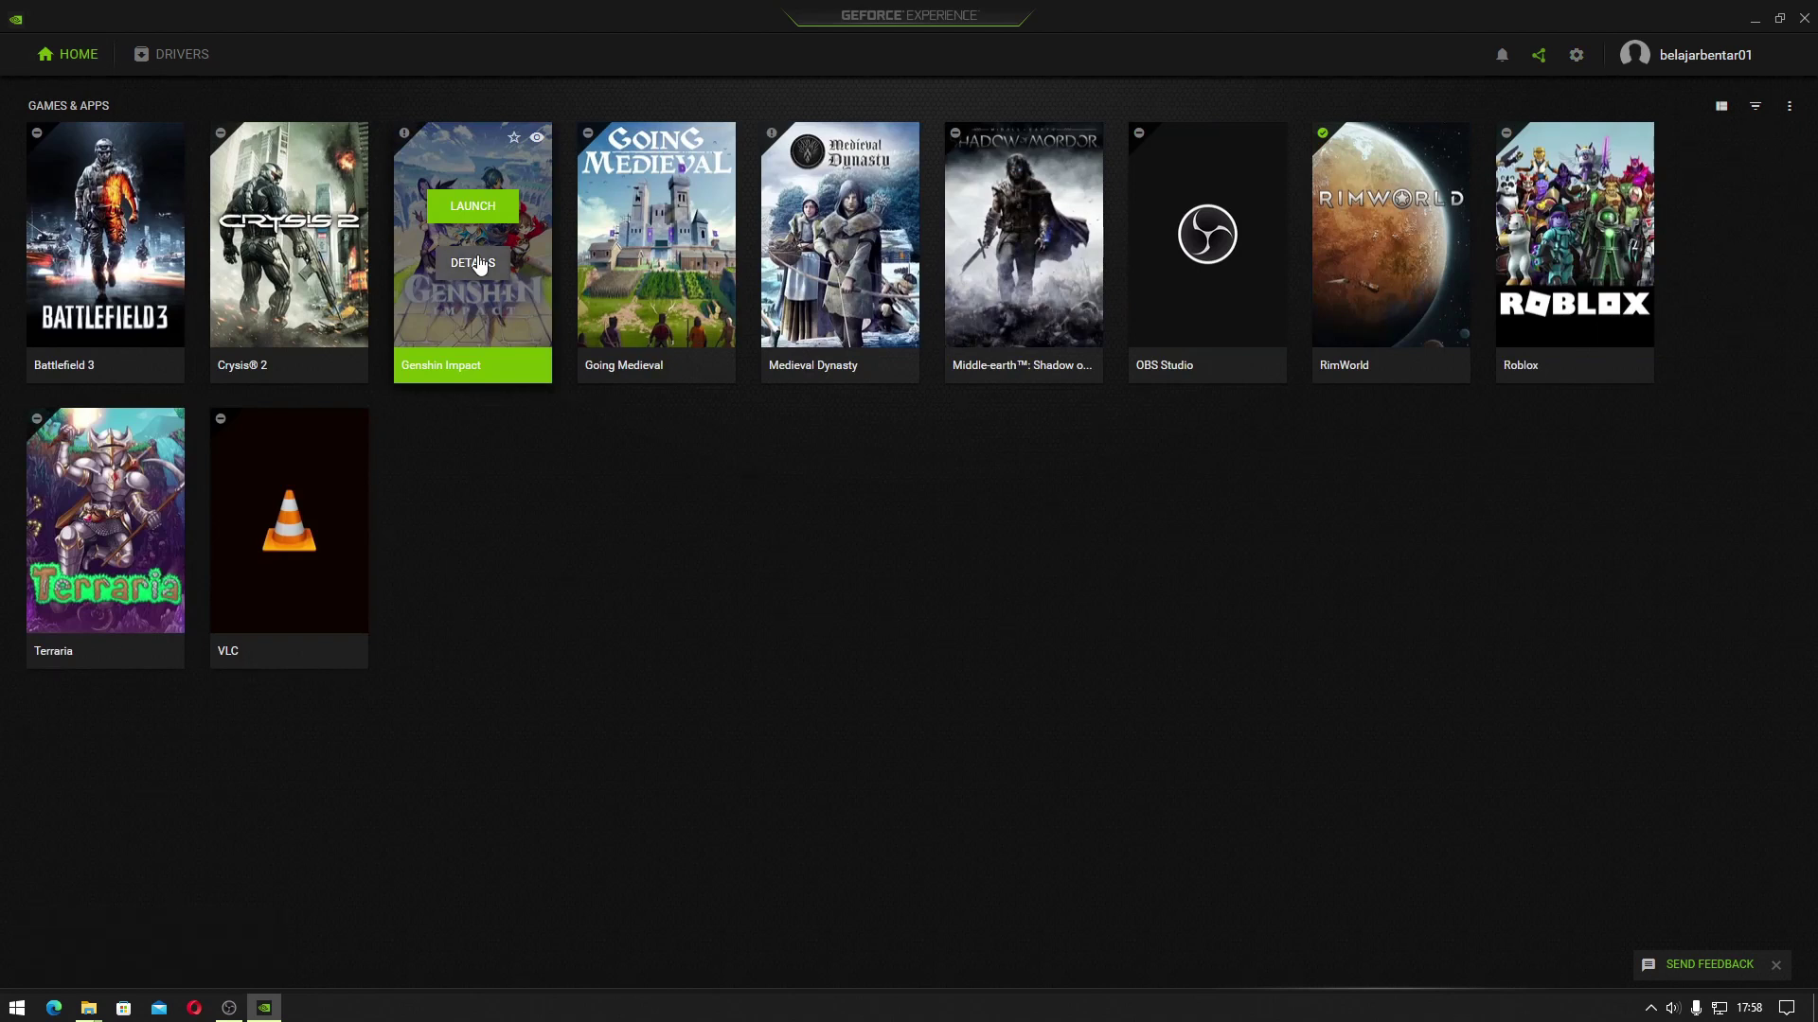
Check the install path on Genshin Impact's details page, and review the scan location in the Games & Apps settings
click(480, 266)
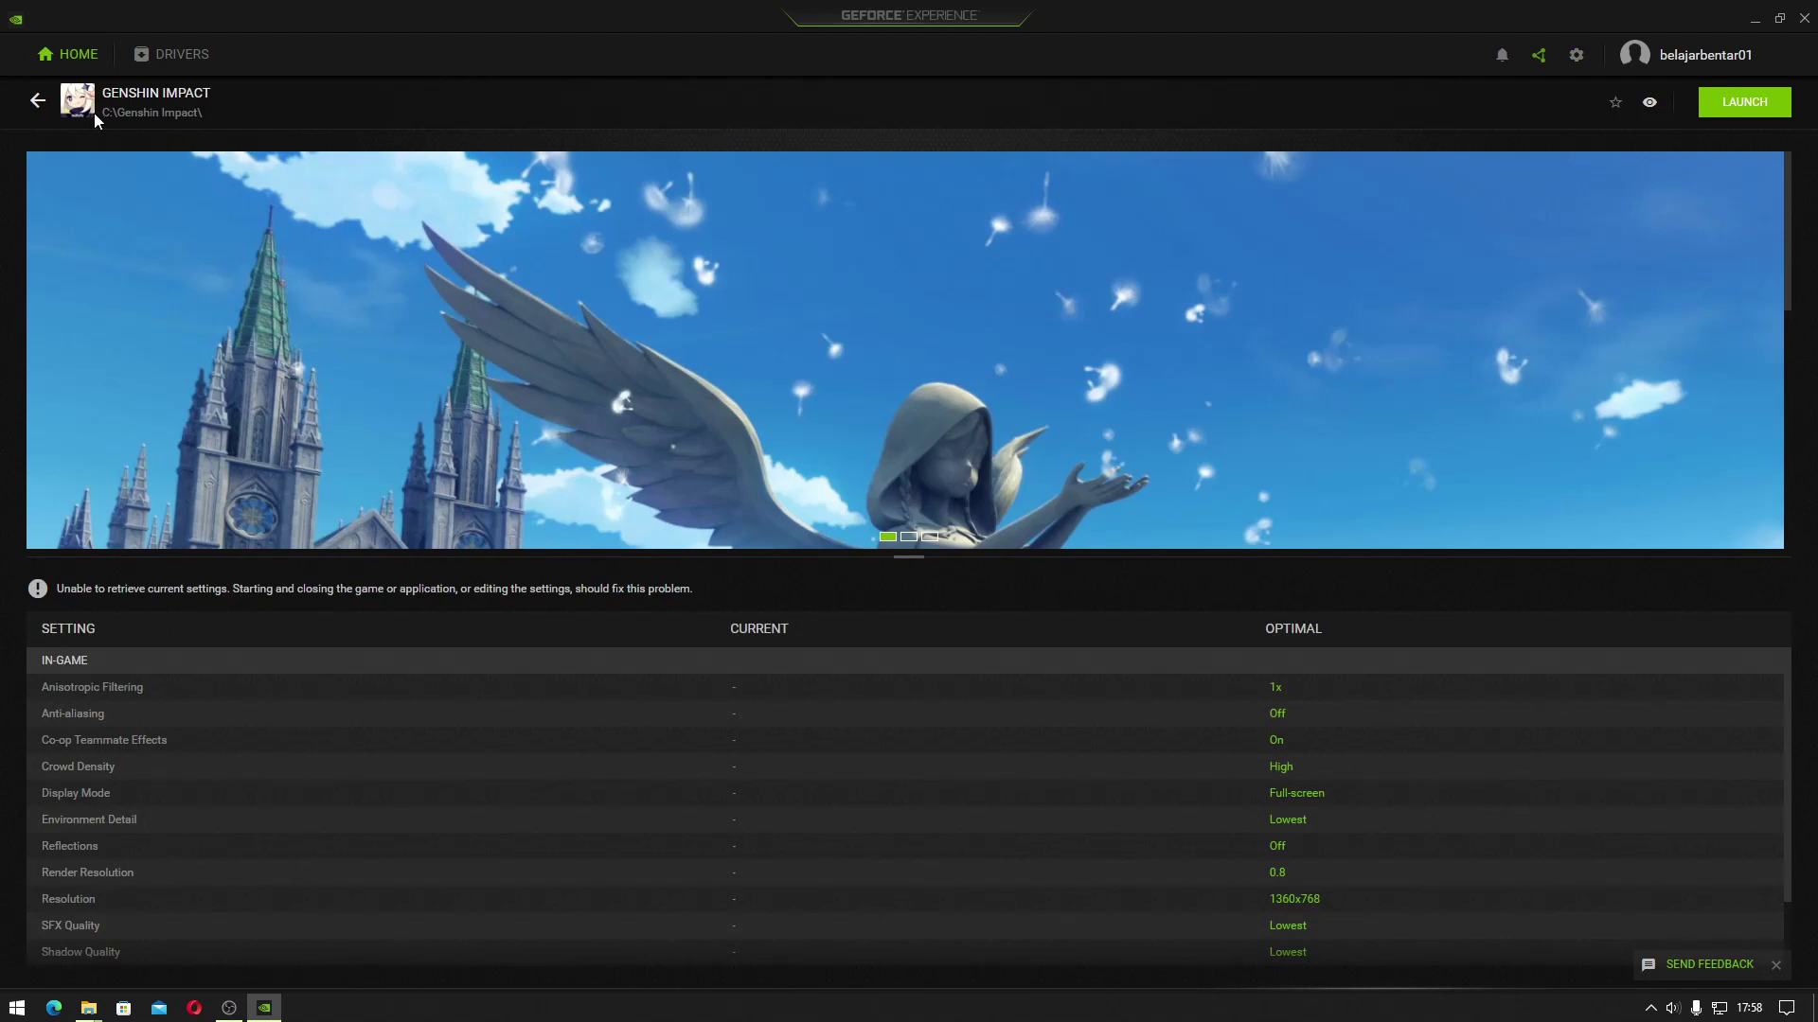
drag(109, 112, 388, 111)
click(1575, 54)
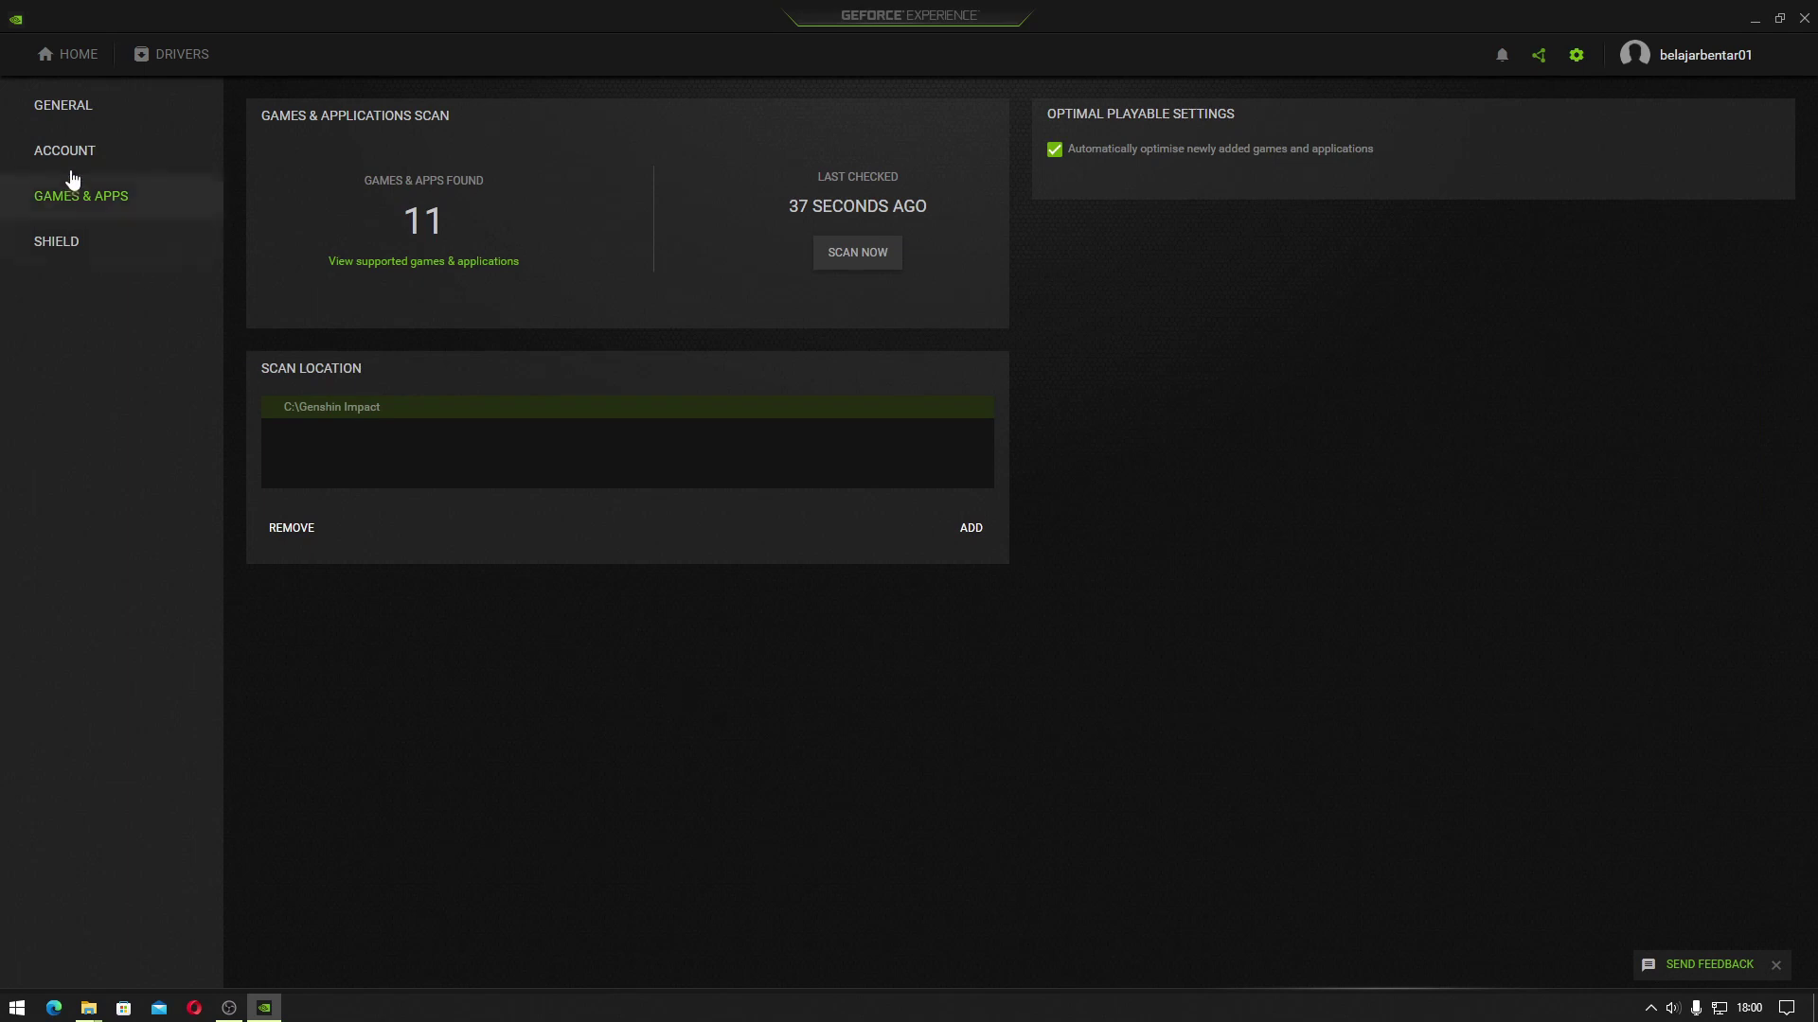
Launch Genshin Impact from the home page's game list and decline the launcher update
click(68, 59)
mouse_move(492, 220)
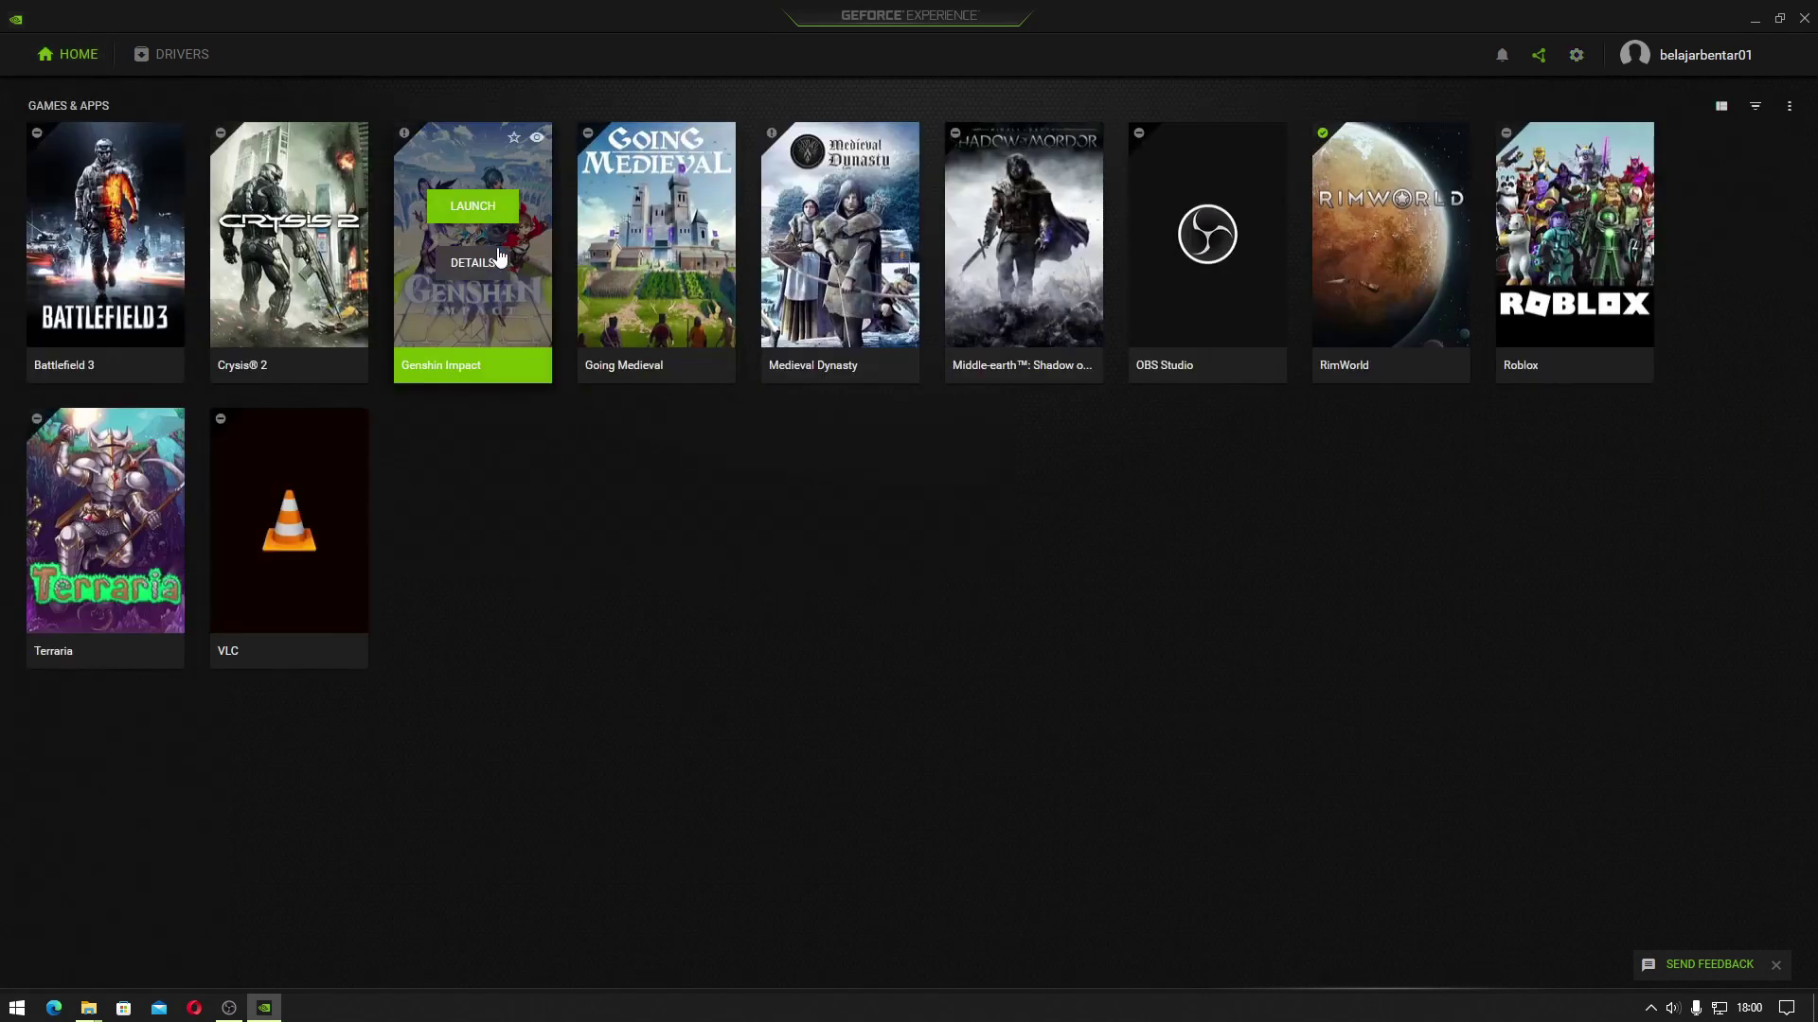
click(492, 220)
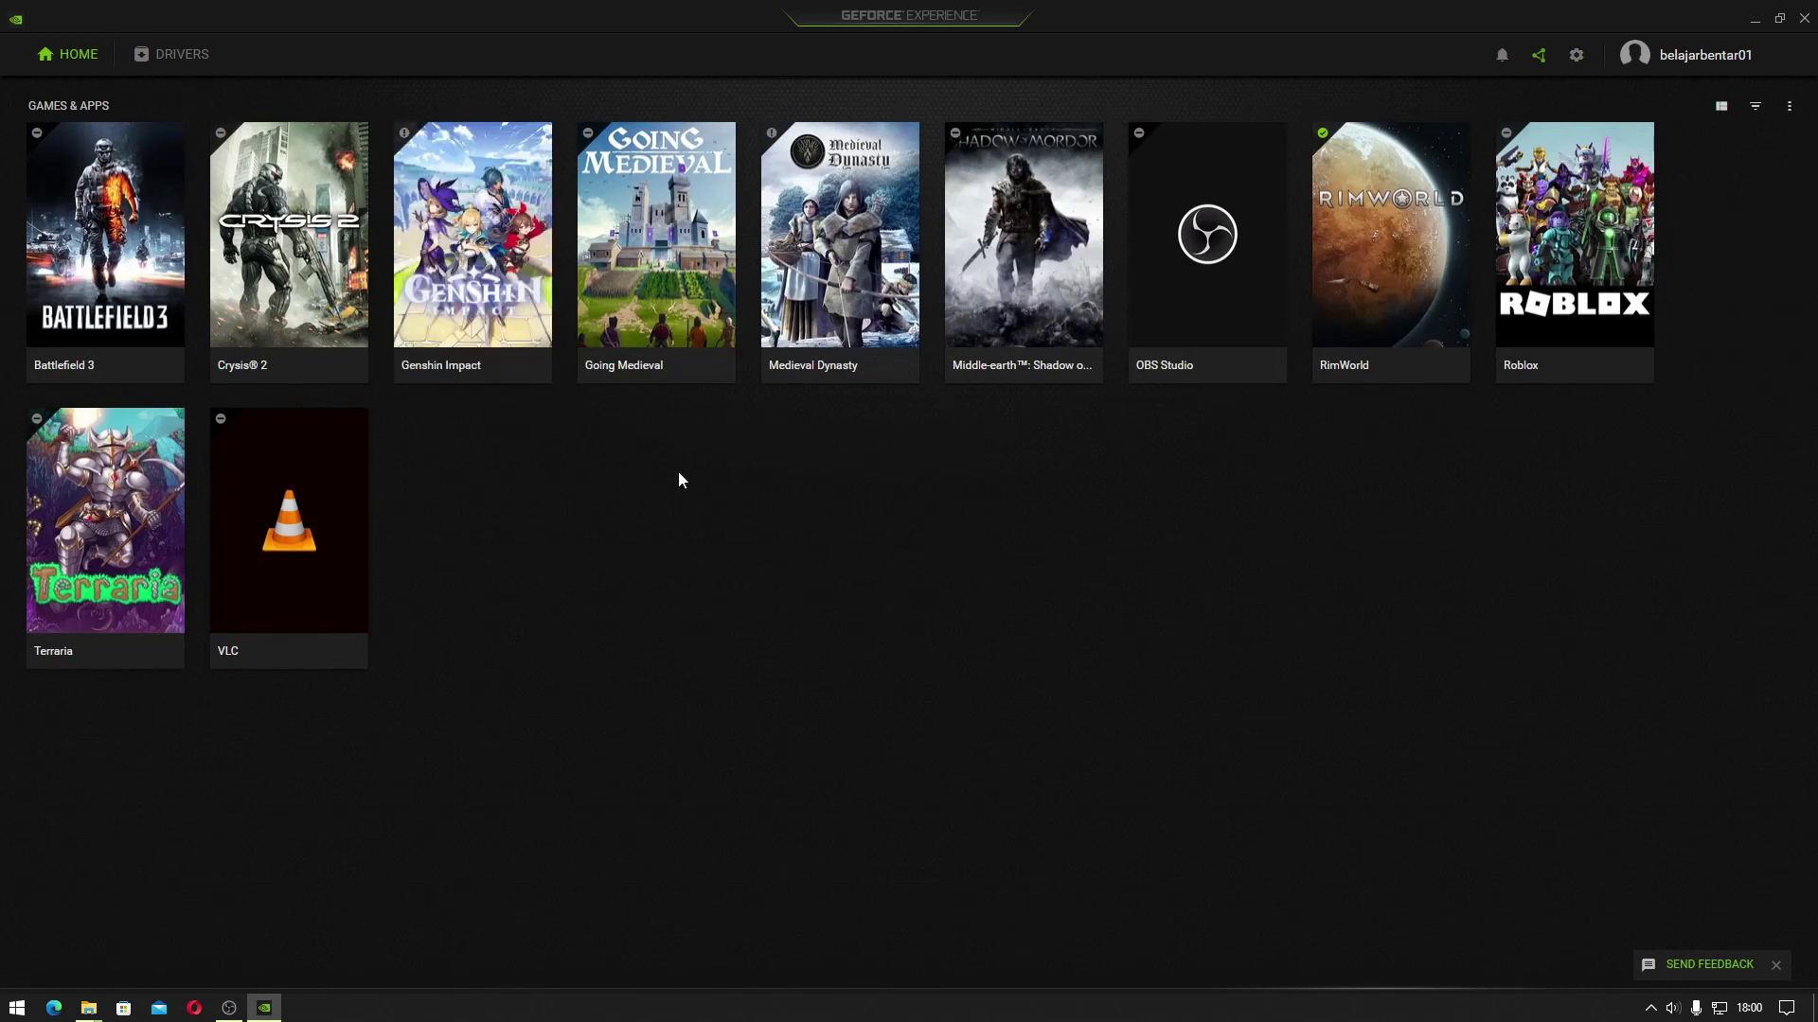
click(818, 630)
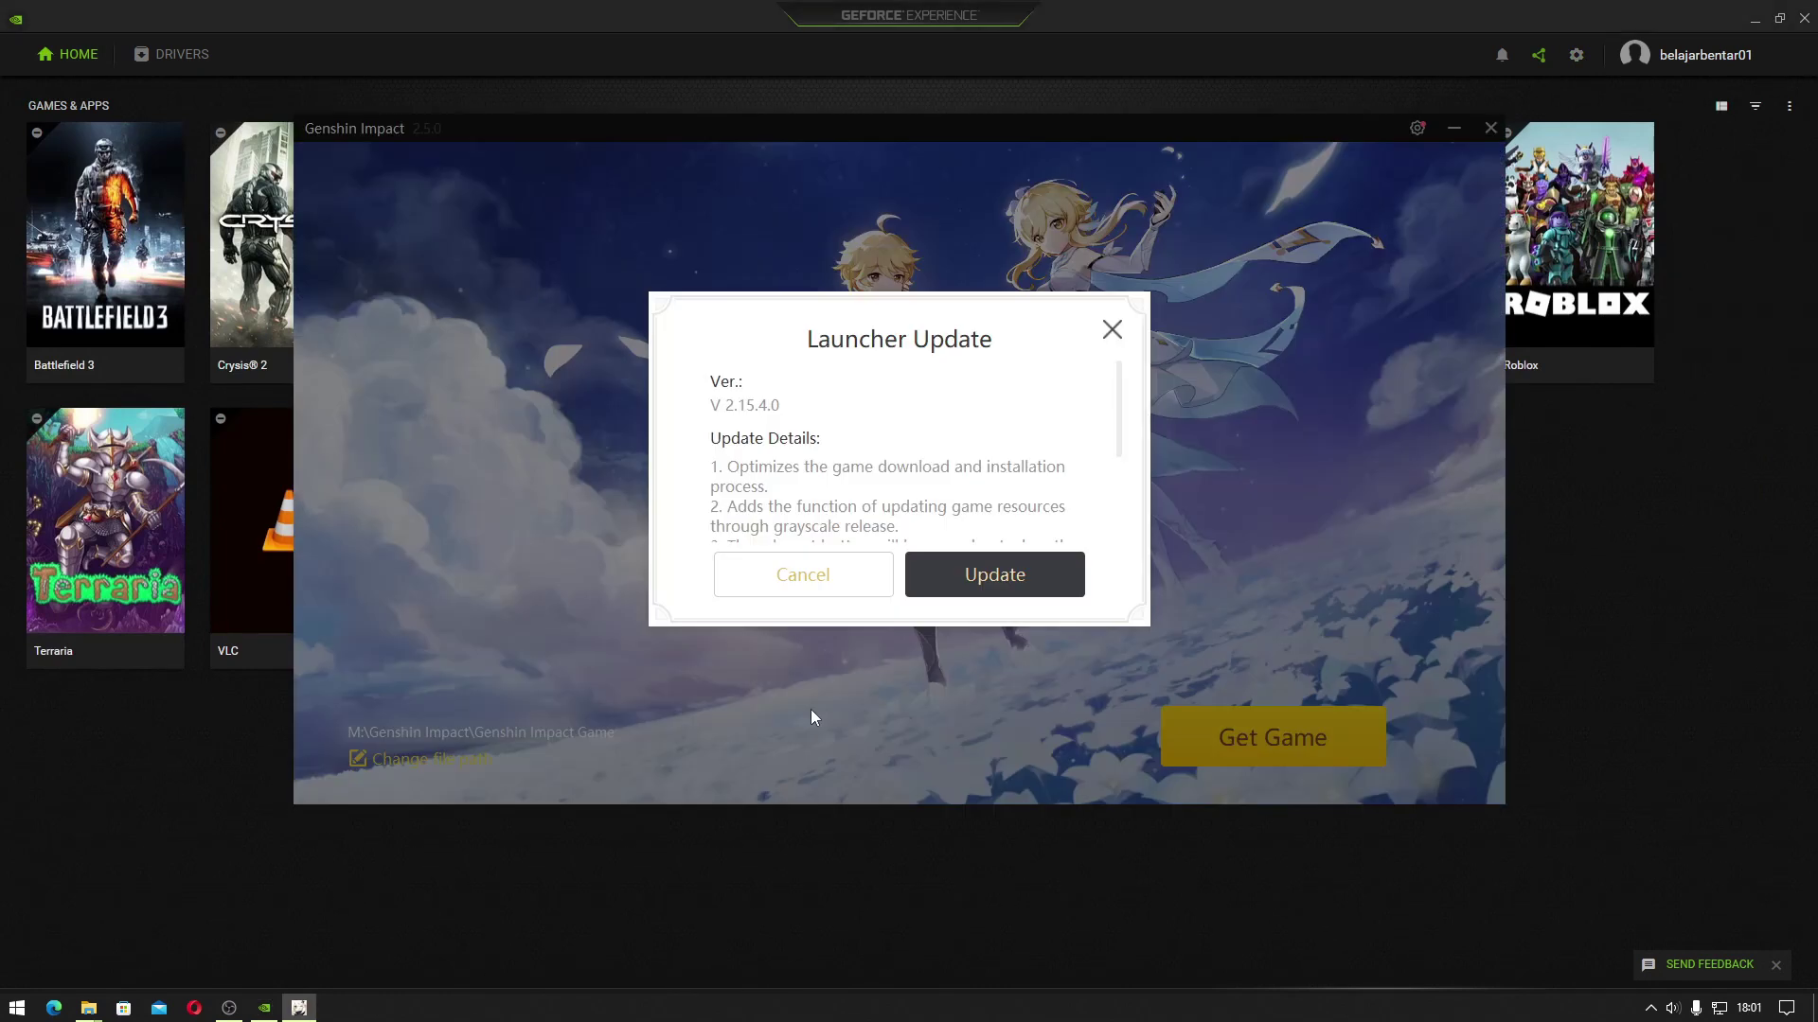
click(849, 568)
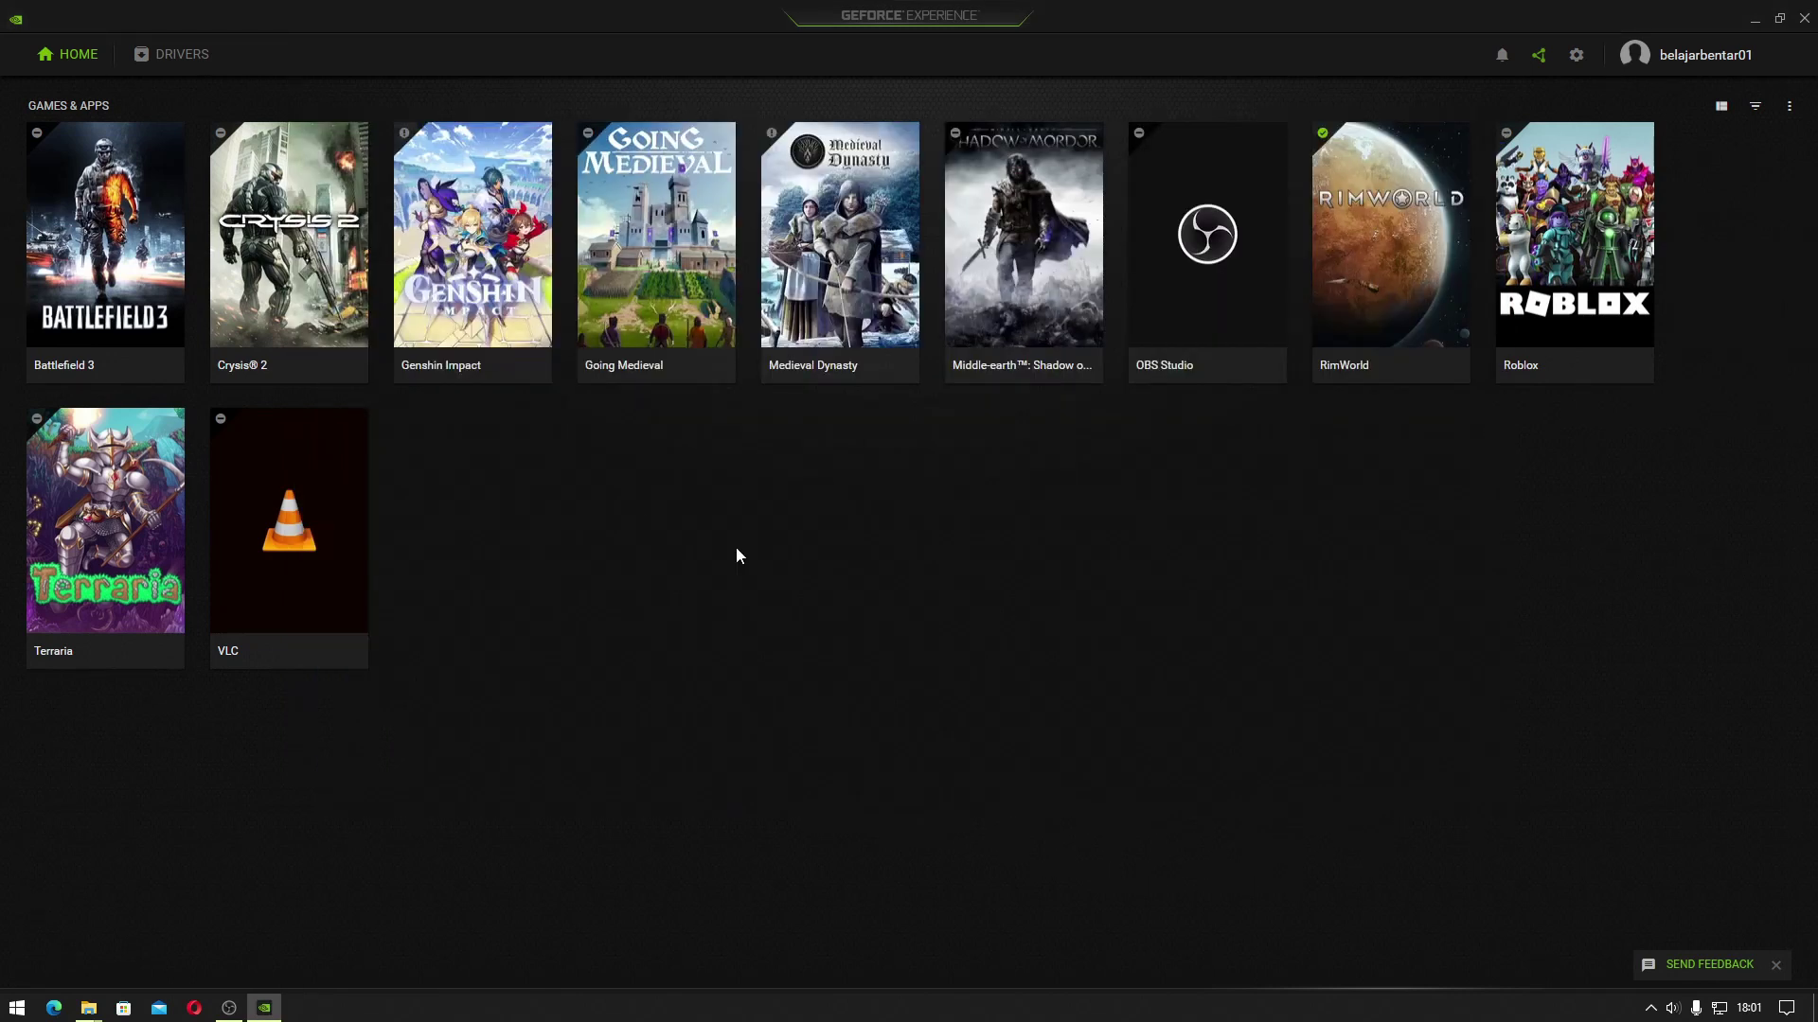